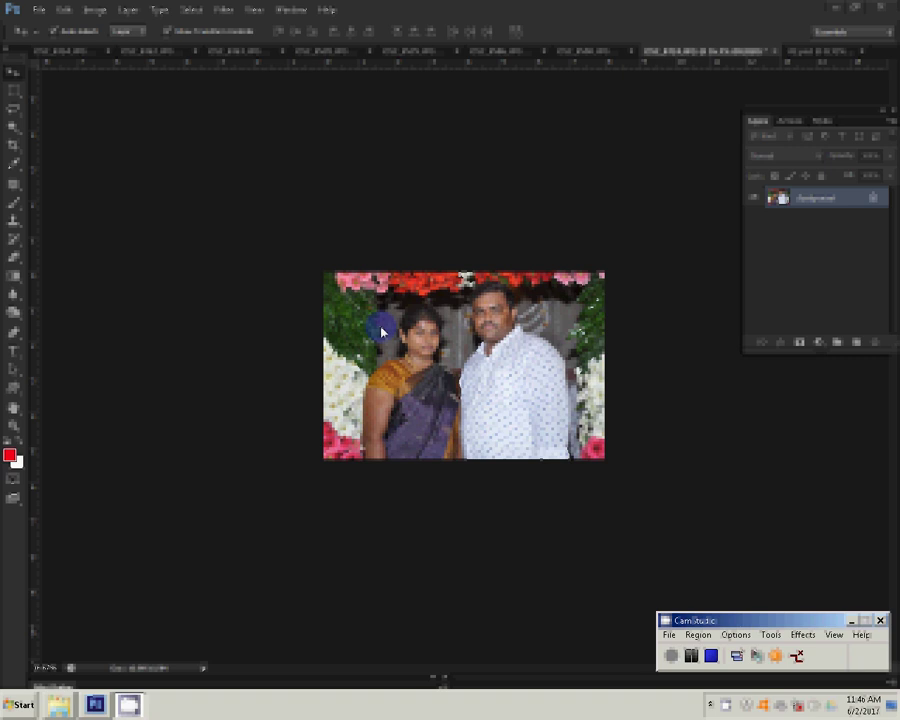
Select all of DSC_0724, cut it to the clipboard, and close its document
left_click(64, 10)
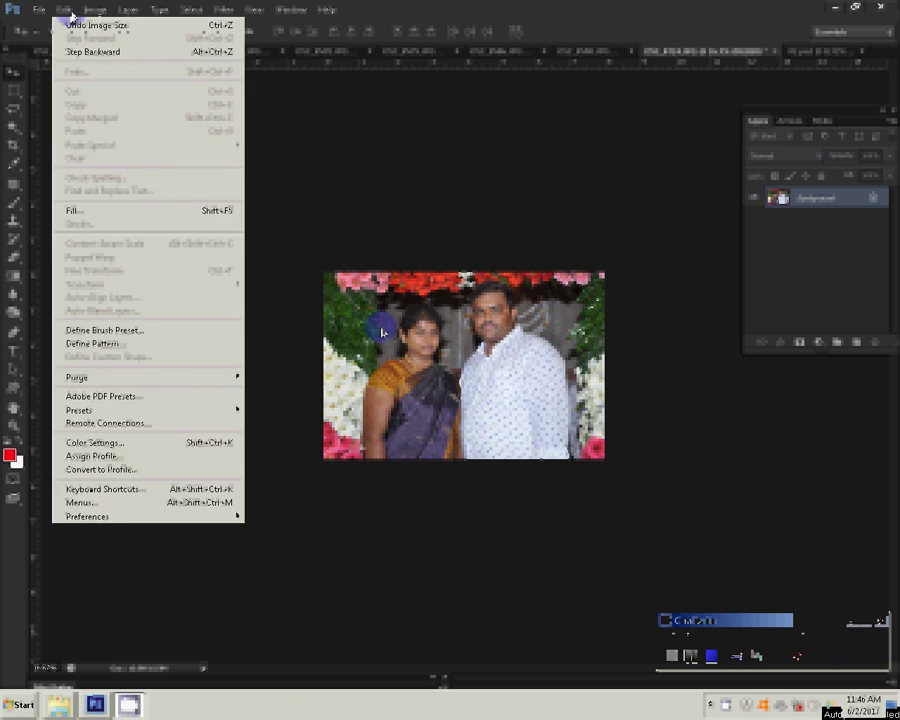
key("Right")
key("Down")
key("Down")
key("Down")
key("Down")
key("Return")
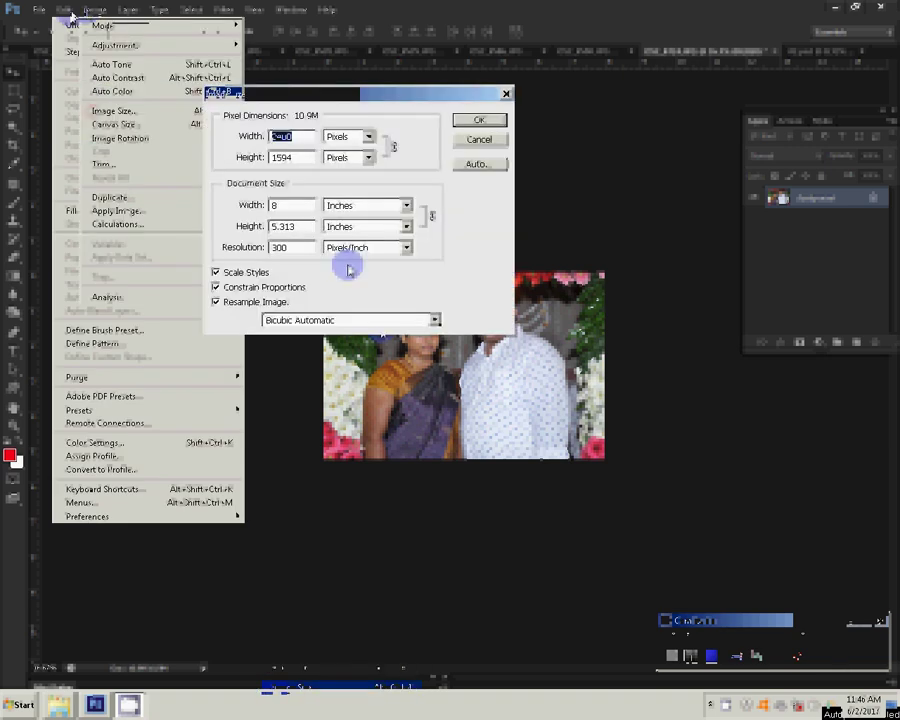
left_click(192, 12)
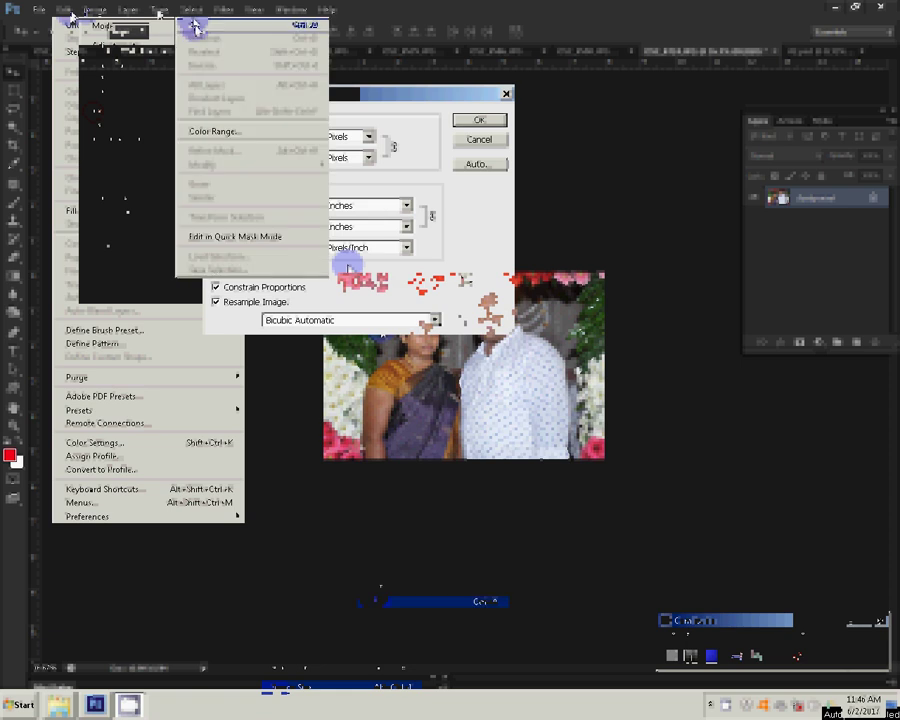
left_click(195, 28)
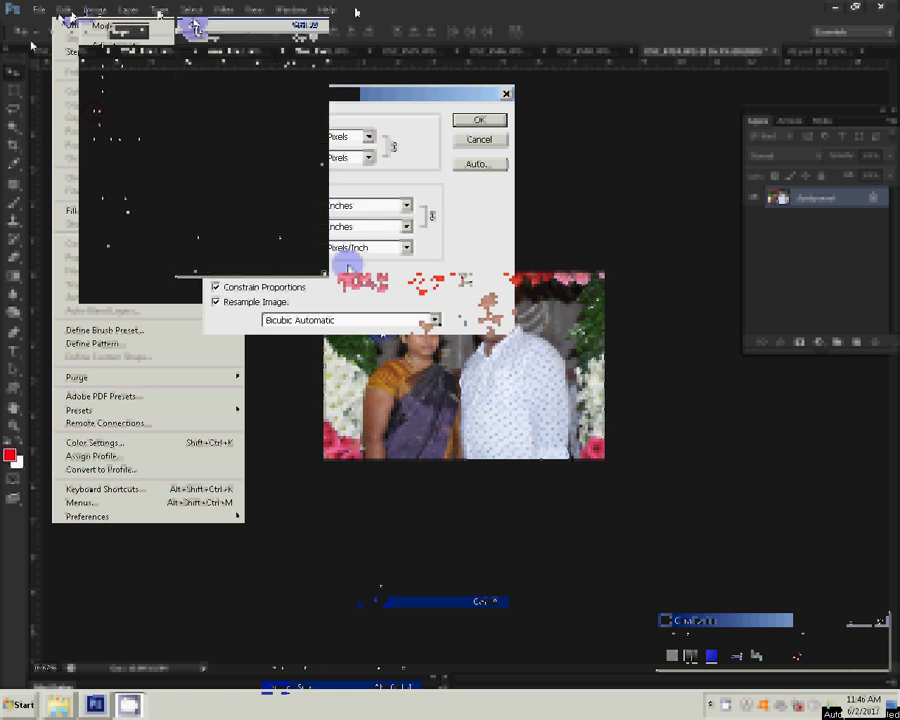
left_click(76, 92)
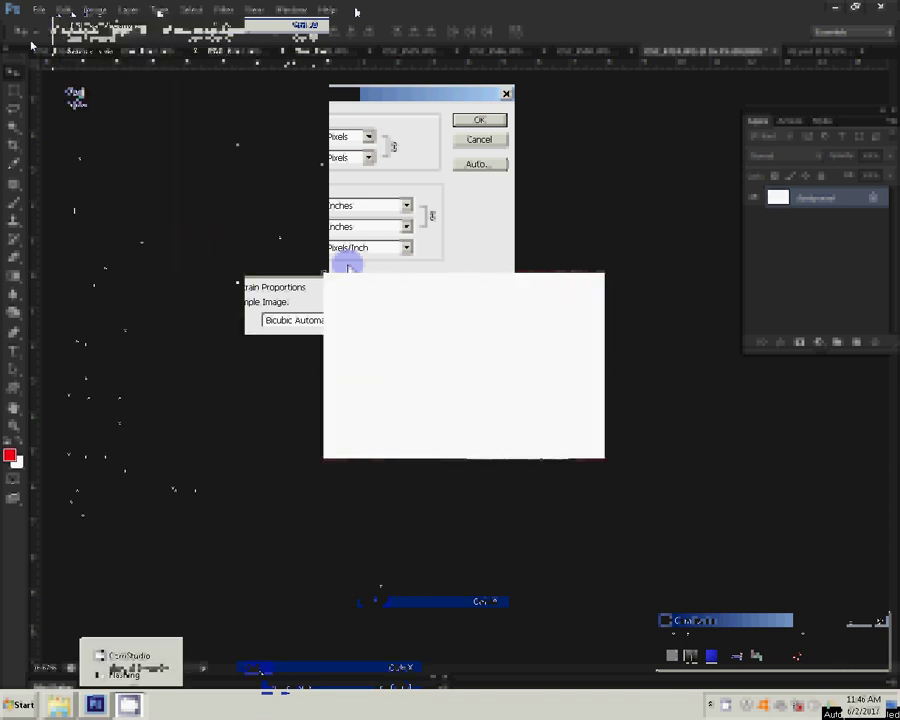
left_click(128, 705)
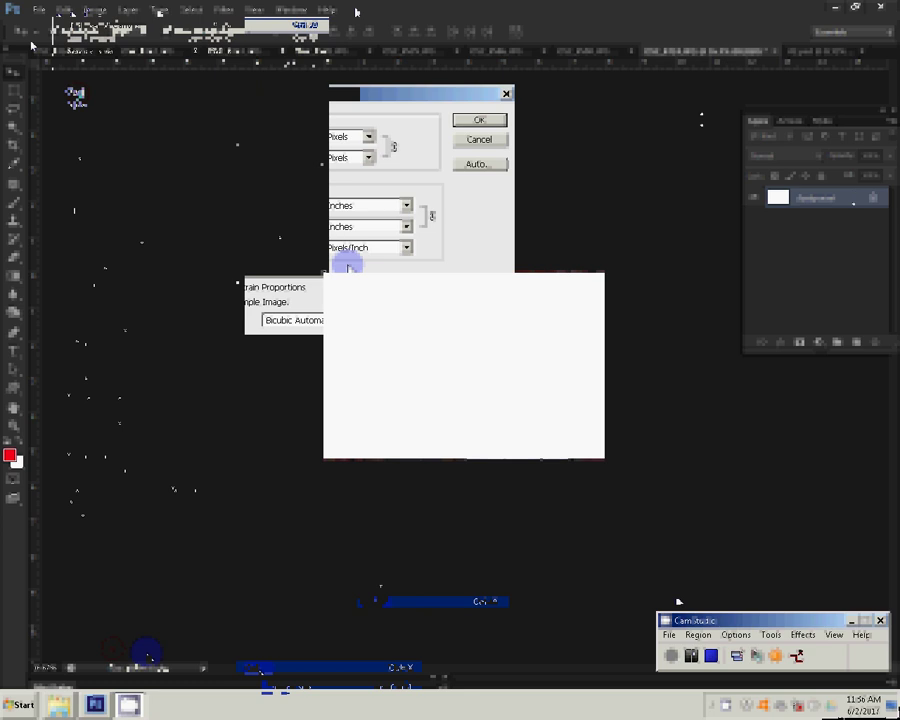
key("ctrl+w")
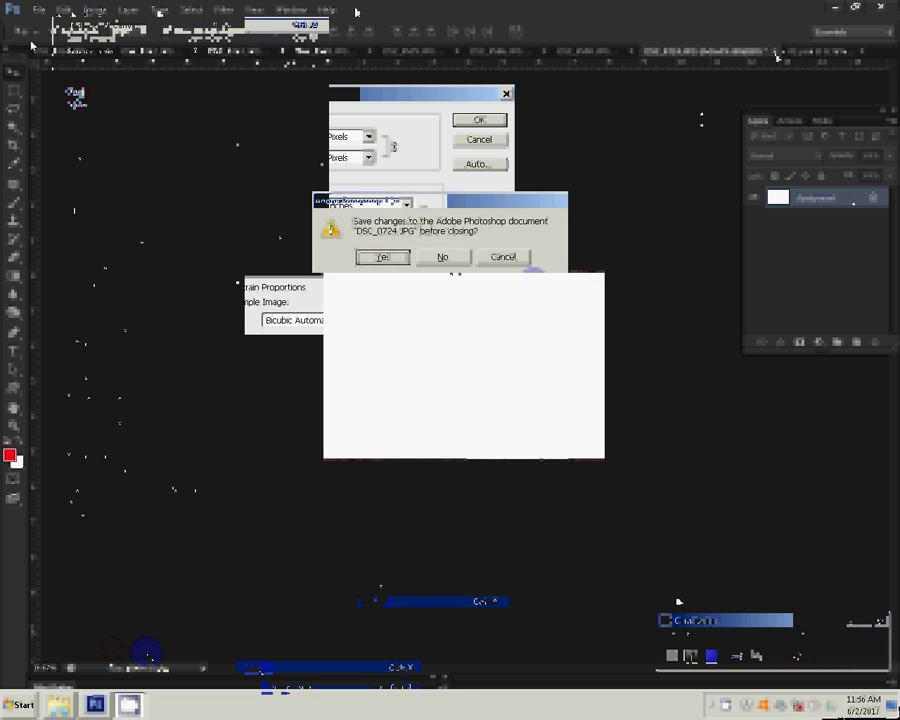
Discard DSC_0724's changes and paste the couple photo into the album spread
key("n")
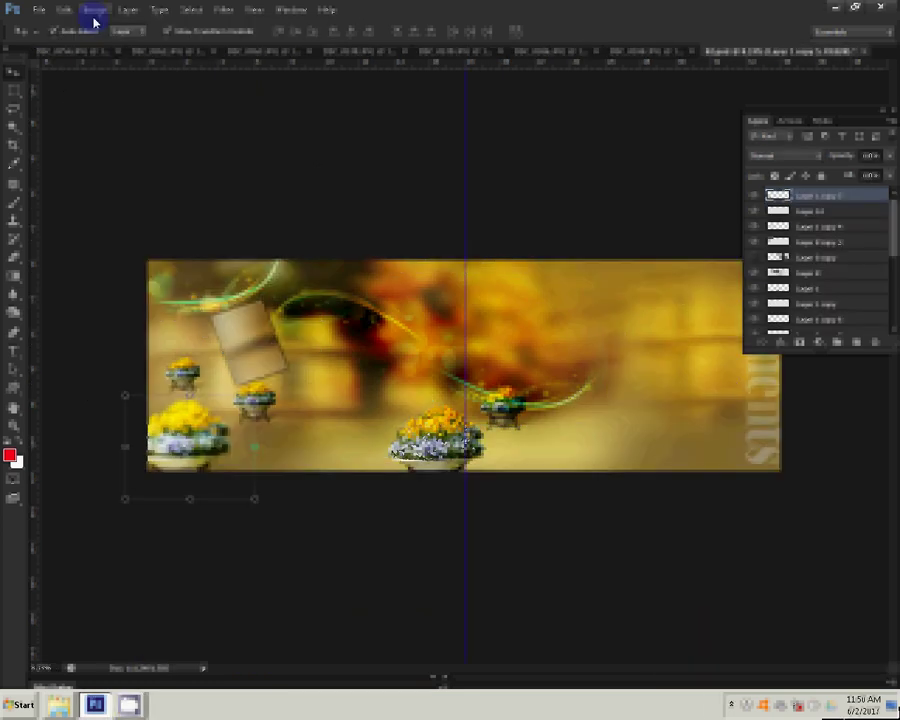
left_click(95, 12)
left_click(75, 131)
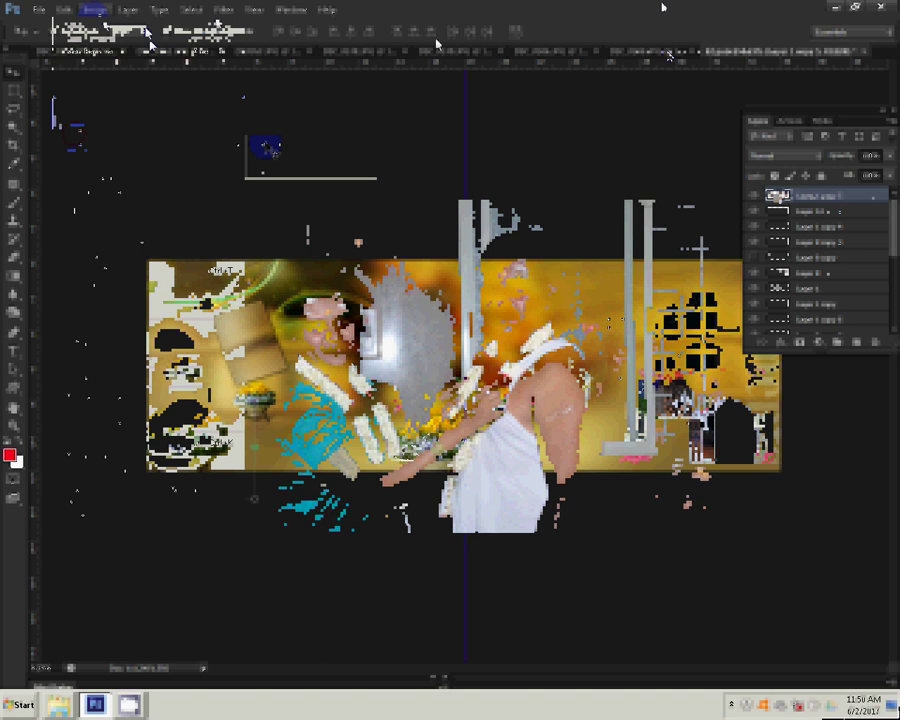
Resize DSC_0590 to 8 inches wide and close it without saving
left_click(95, 9)
left_click(118, 110)
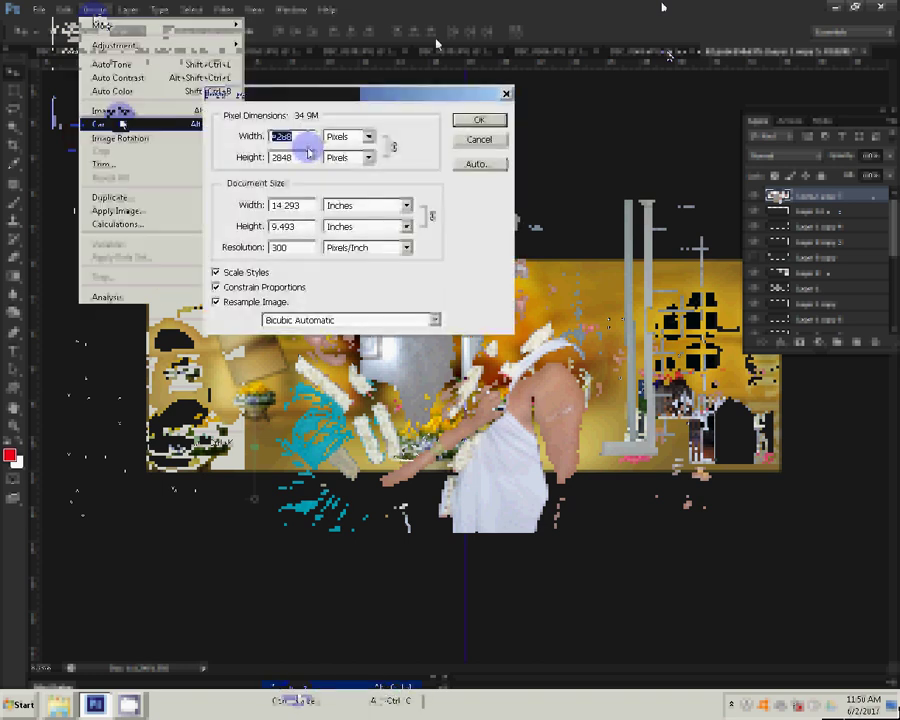
double_click(285, 205)
type("8")
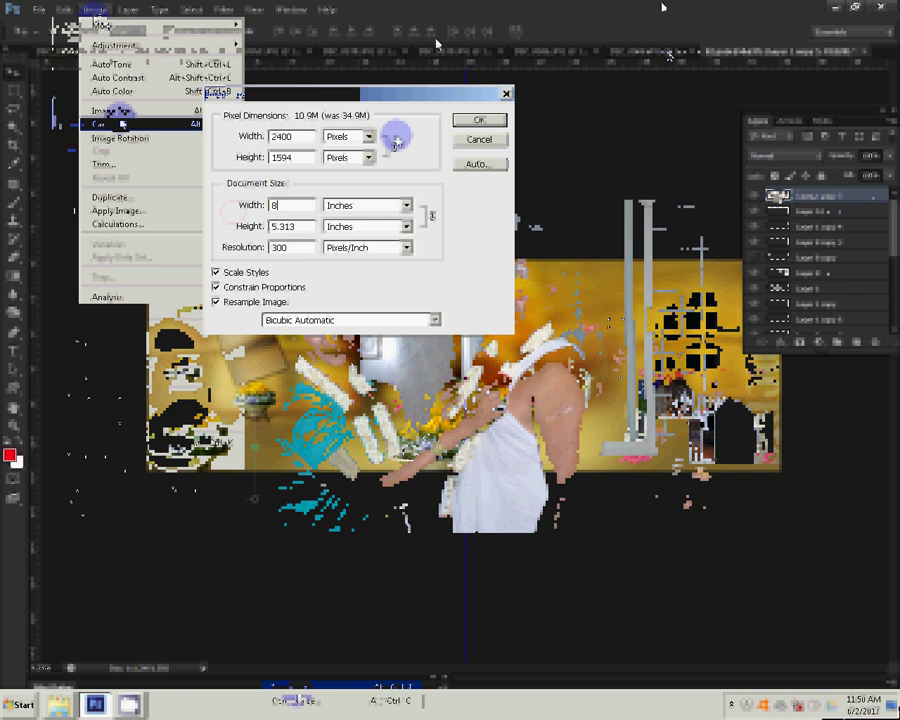
left_click(470, 122)
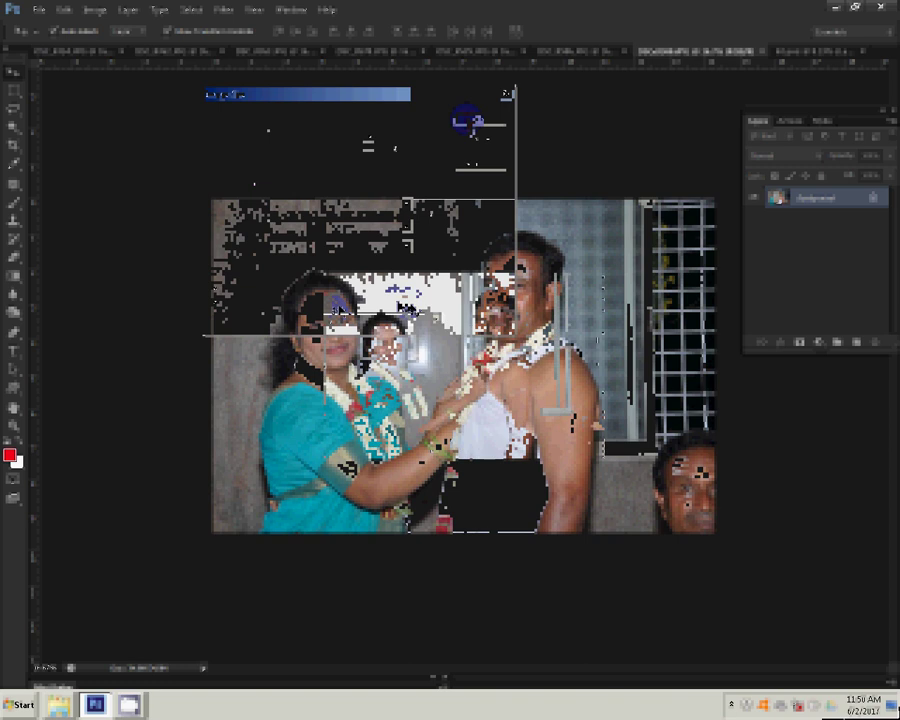
left_click(761, 51)
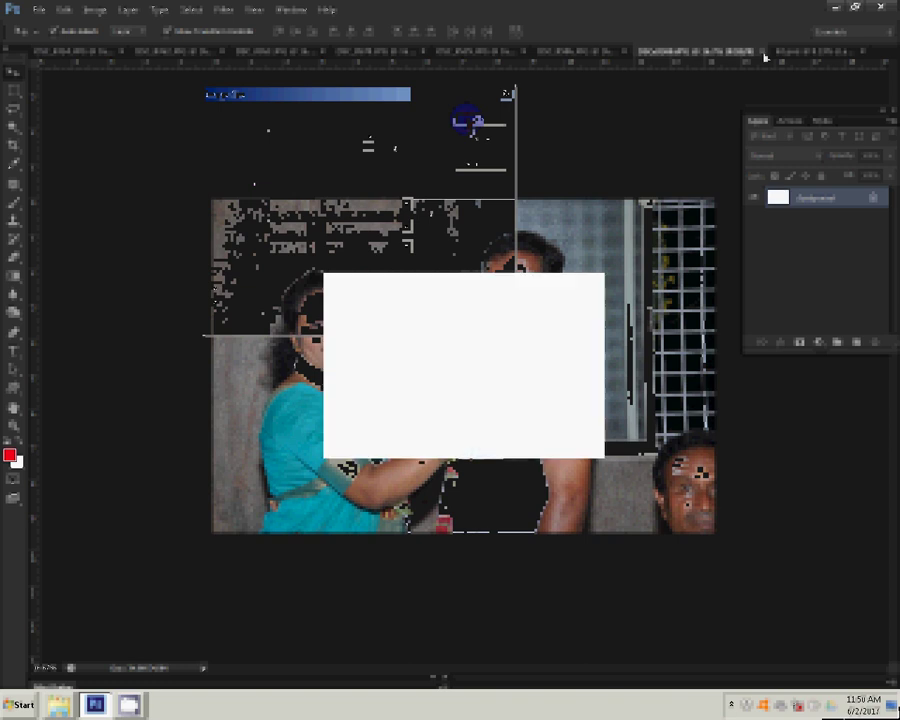
left_click(443, 257)
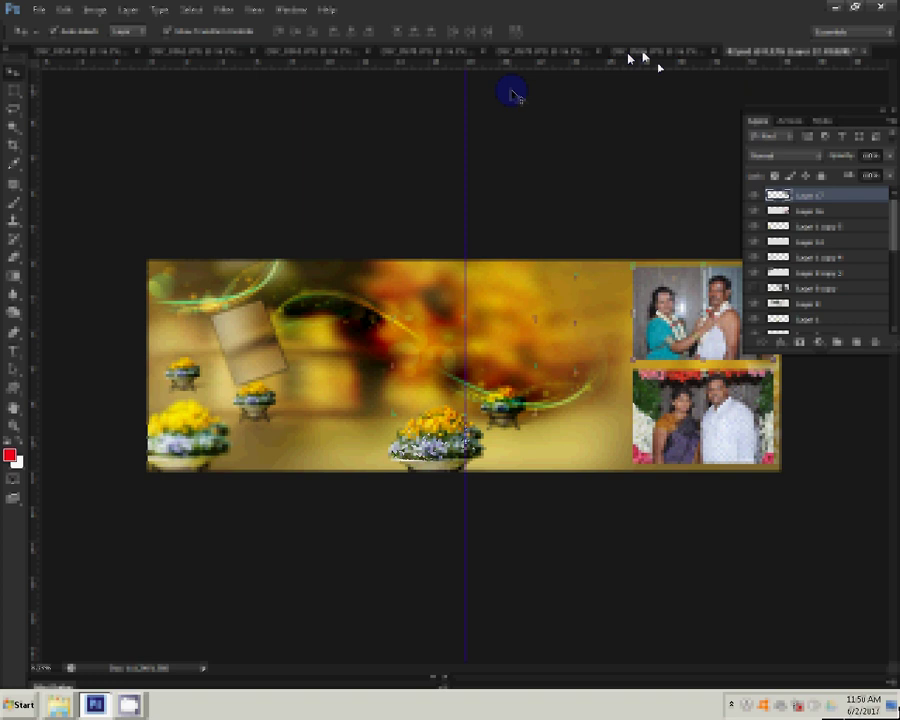
Set the next photo's document width to 8 inches, then close it unsaved
left_click(629, 54)
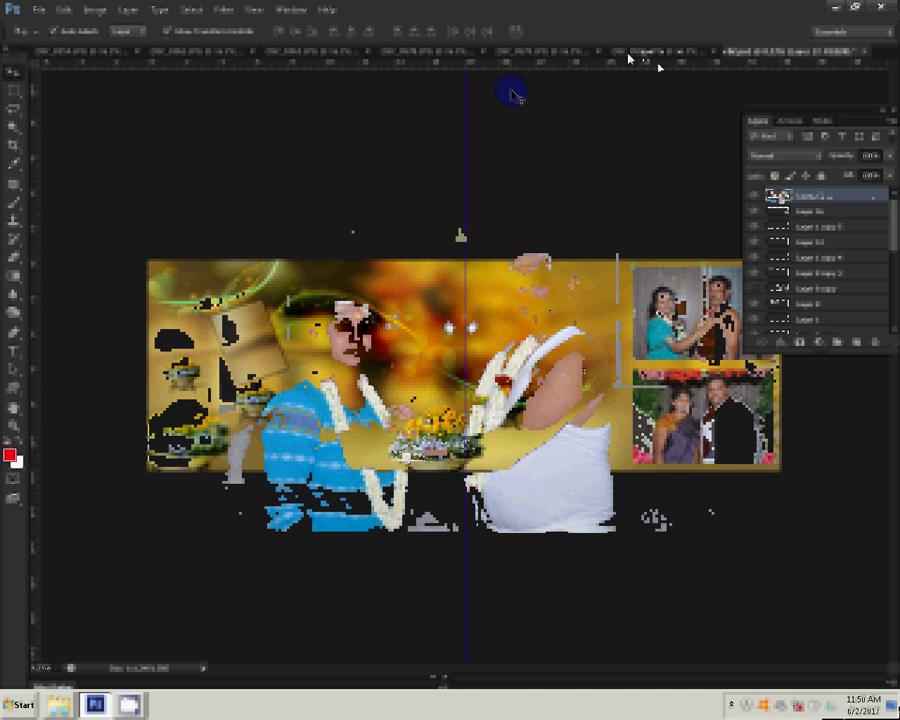
left_click(95, 10)
left_click(120, 110)
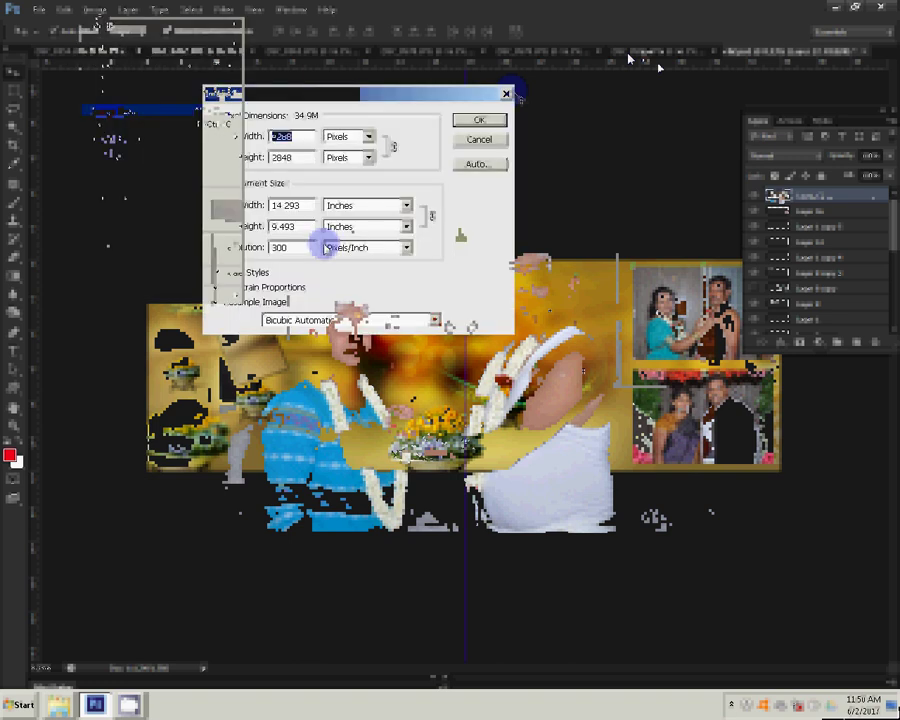
double_click(289, 205)
type("8")
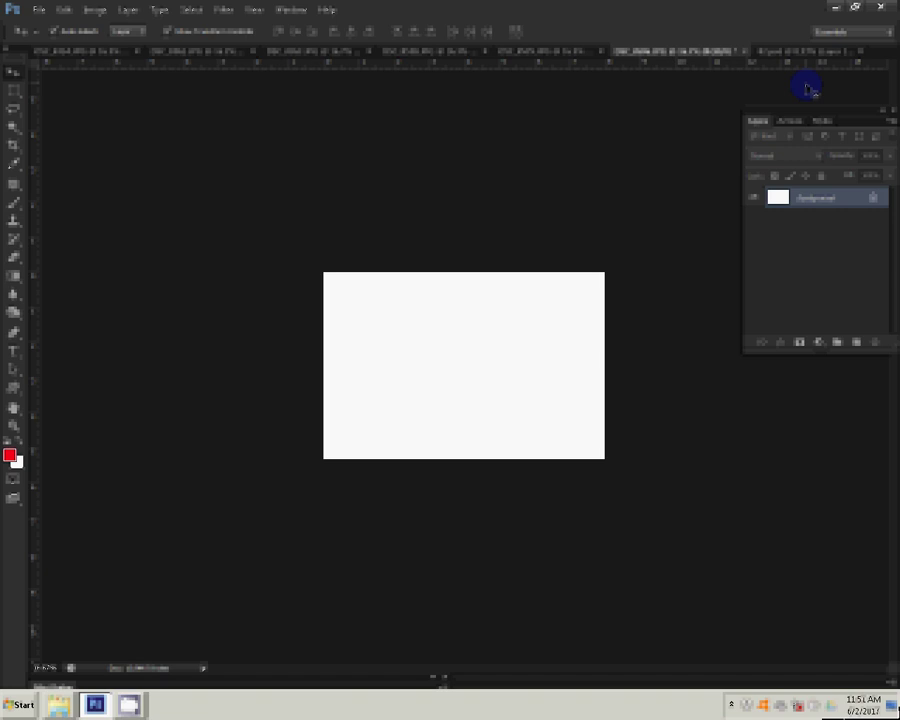
left_click(745, 50)
left_click(438, 254)
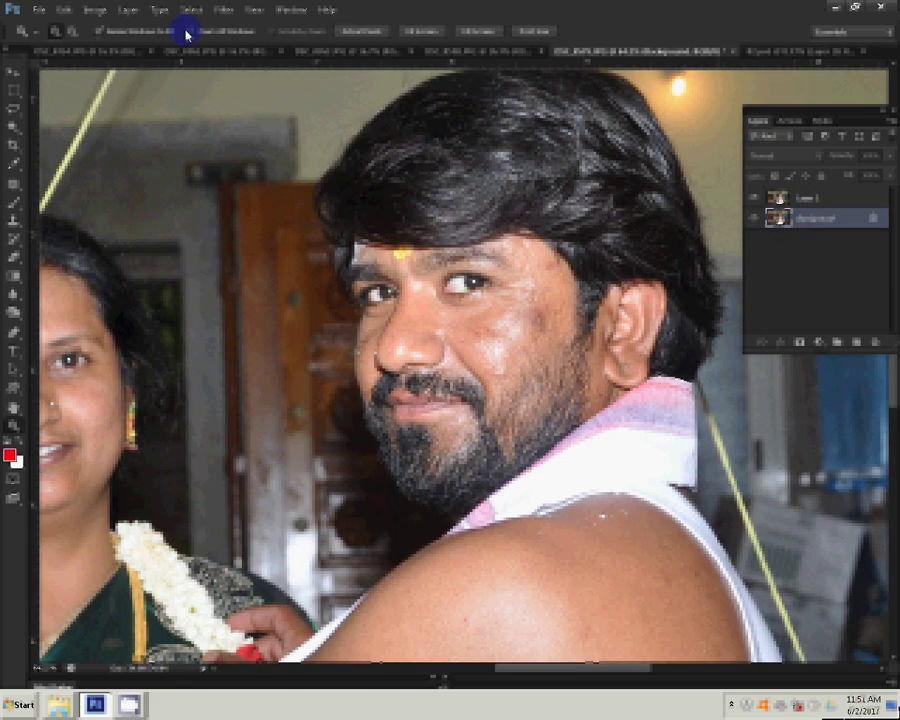
Run the Magic Pro filter on the portrait with Graininess at 100
left_click(223, 9)
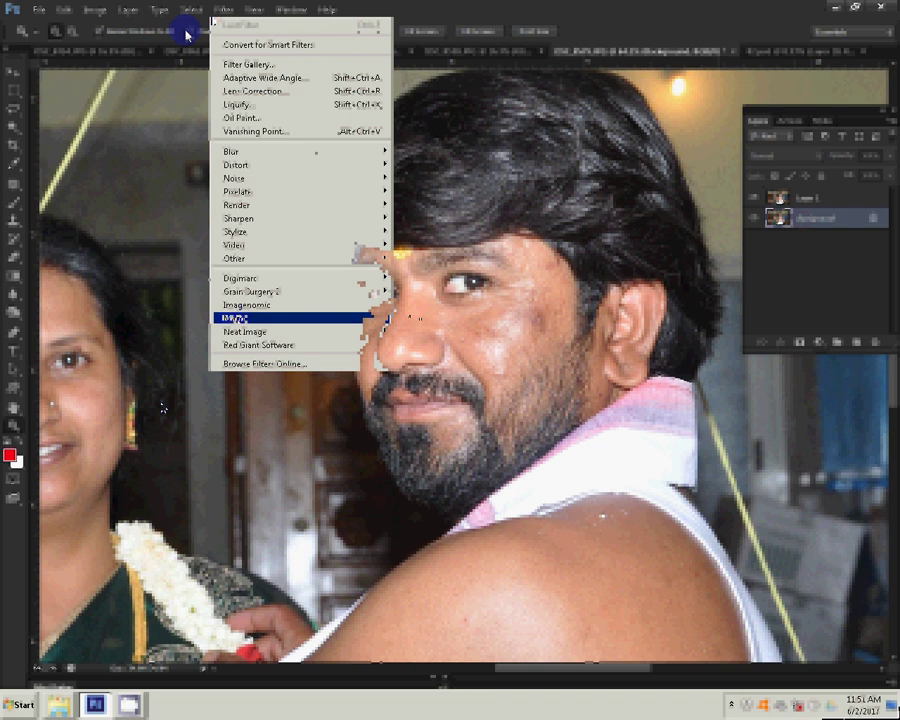
key("Right")
key("Return")
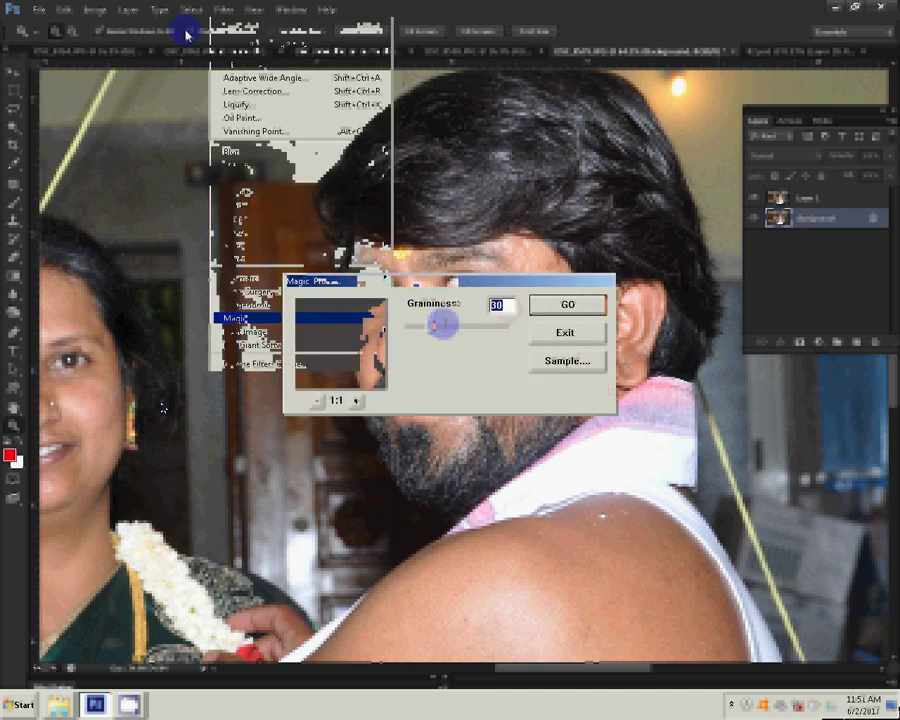
left_click_drag(441, 320, 486, 326)
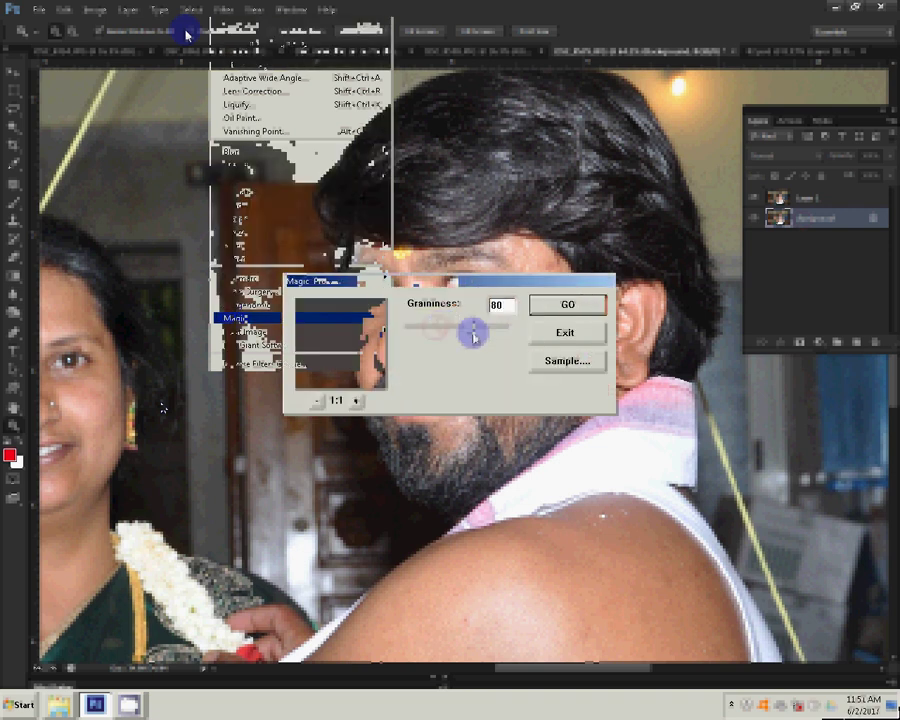
left_click(598, 306)
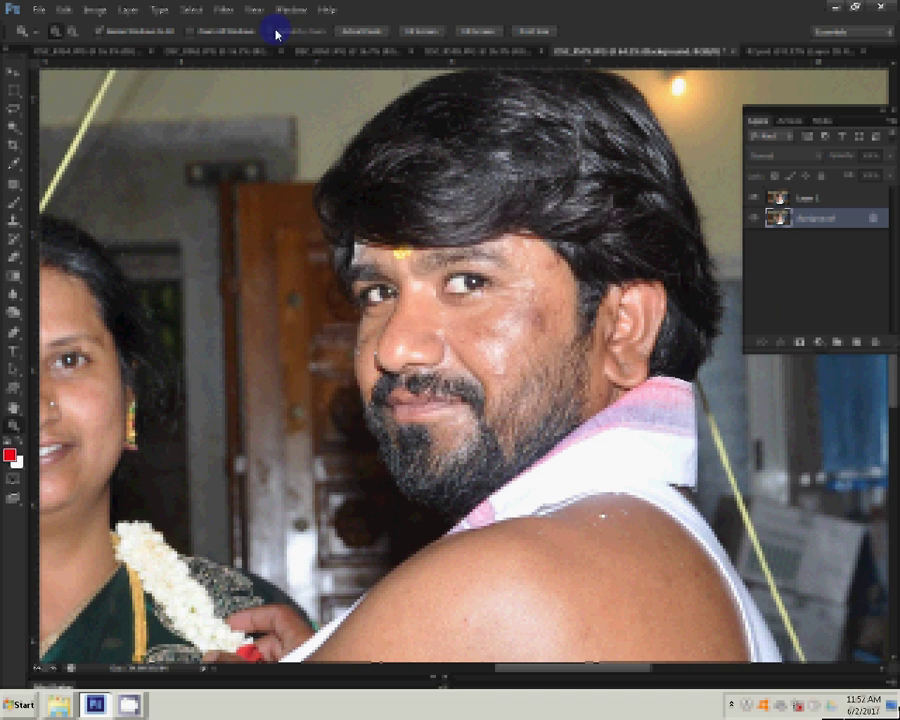
Apply the Add Noise filter to the portrait with its default settings
left_click(222, 9)
mouse_move(236, 318)
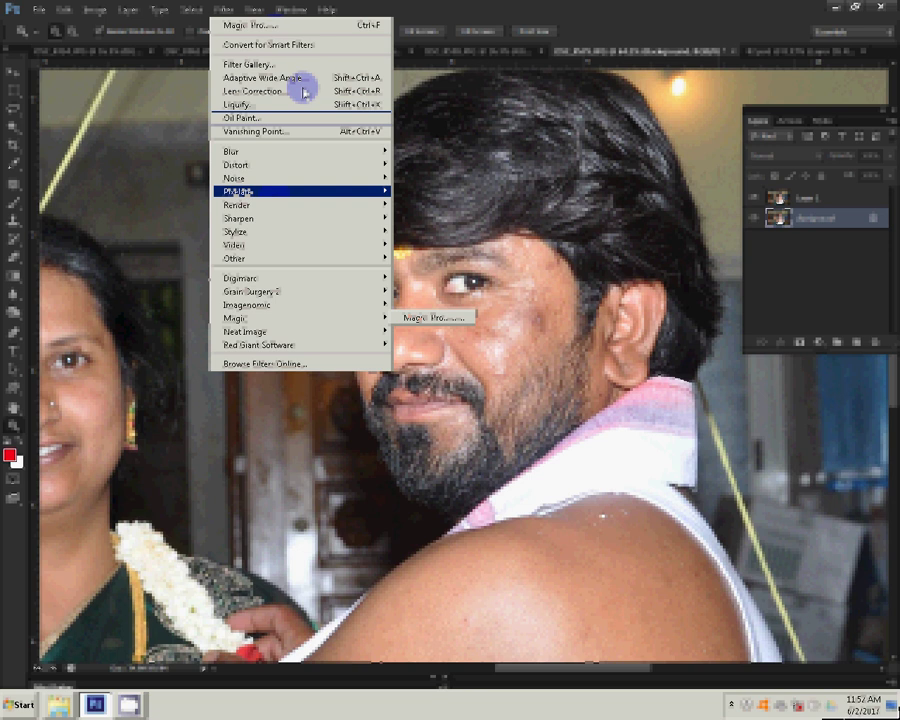
mouse_move(250, 178)
left_click(420, 177)
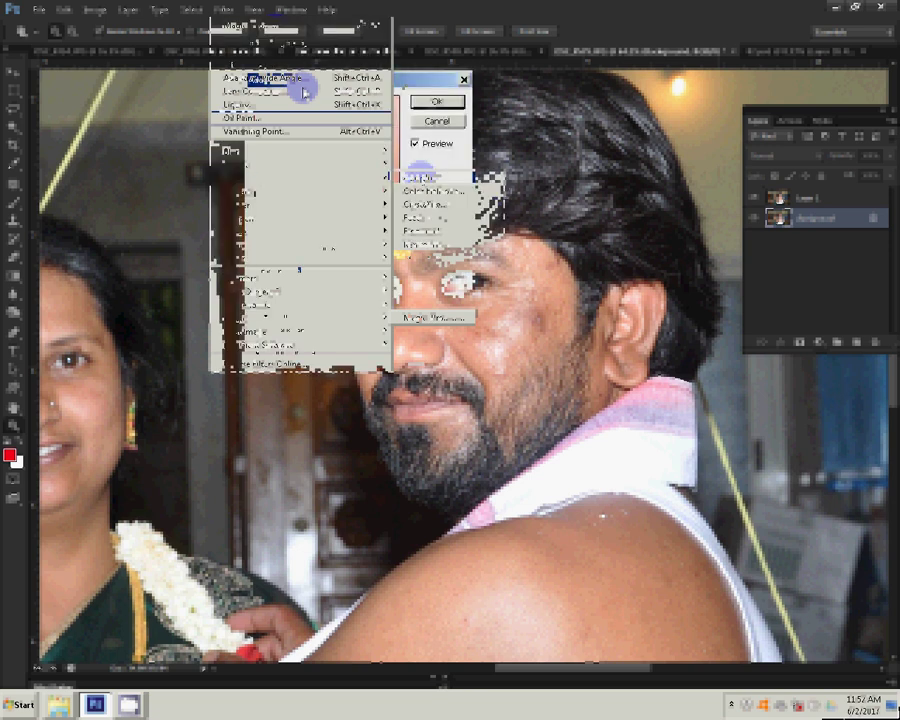
left_click(430, 100)
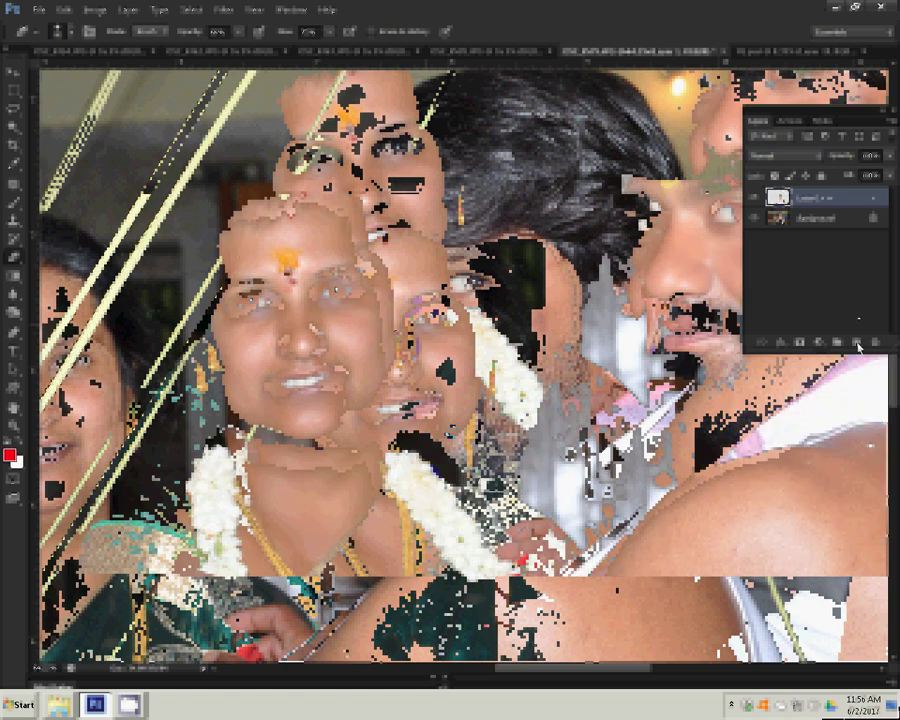
On a fresh layer above the photo, brush white across the woman's teeth
left_click(860, 343)
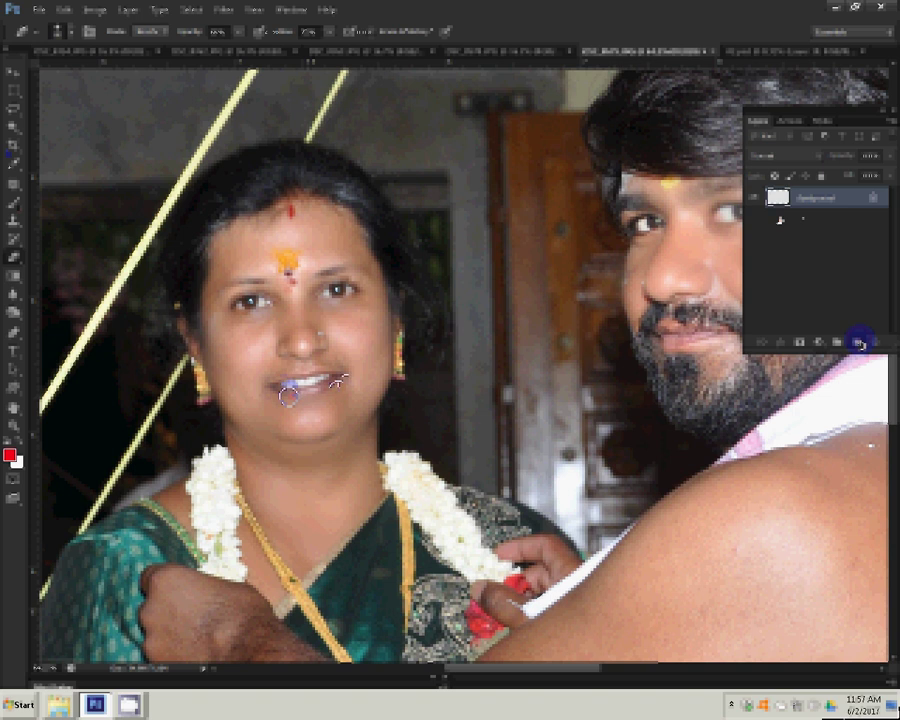
left_click_drag(288, 395, 342, 378)
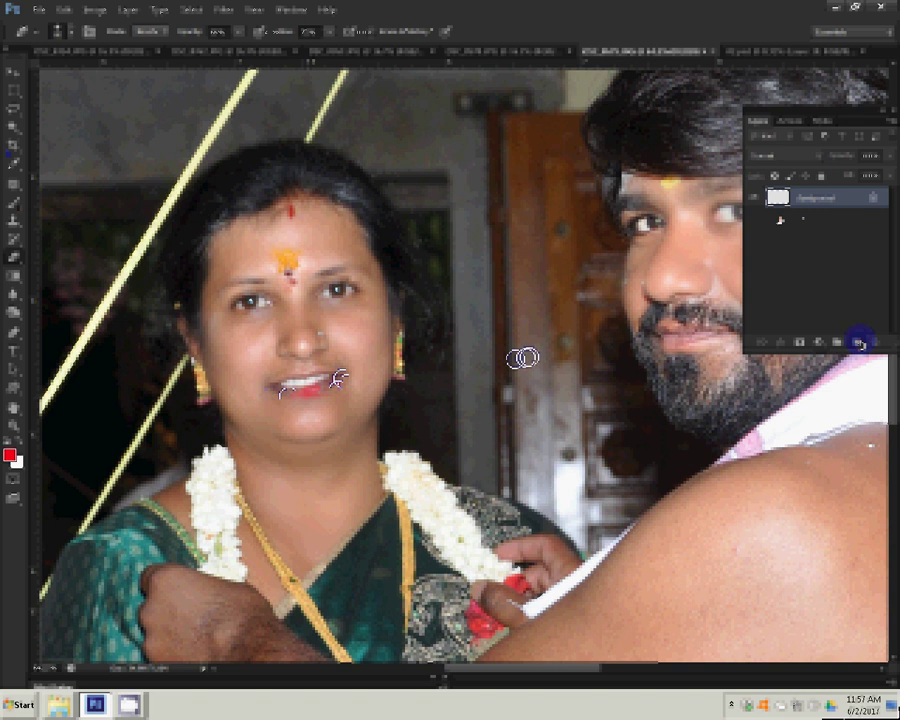
left_click(858, 341)
key("b")
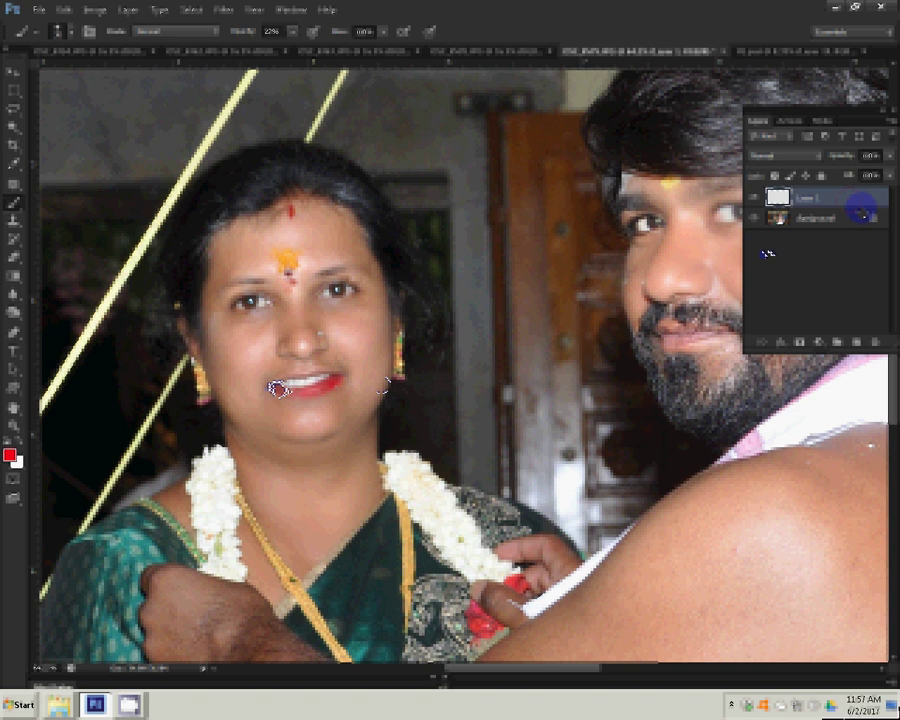
left_click_drag(279, 389, 338, 377)
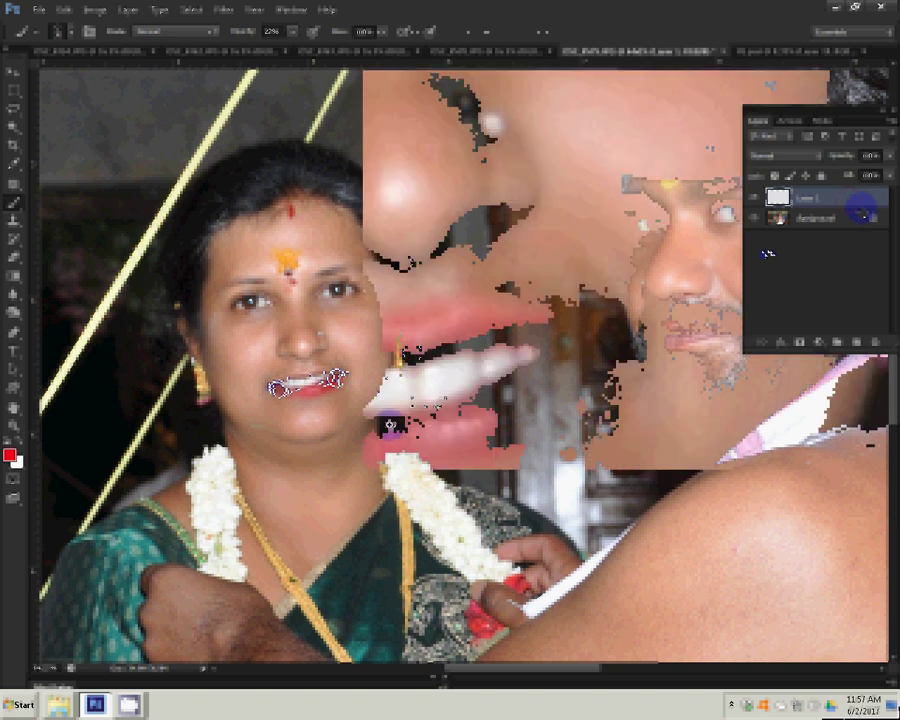
key("e")
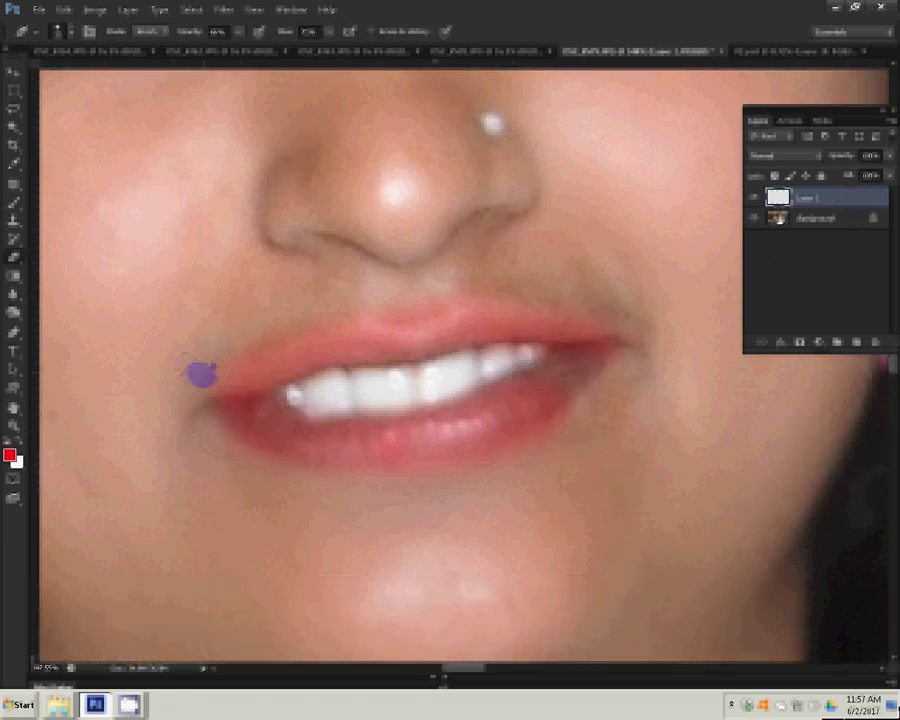
Erase the stray white at the lip corner and flatten the image
left_click_drag(195, 368, 210, 378)
left_click(400, 310)
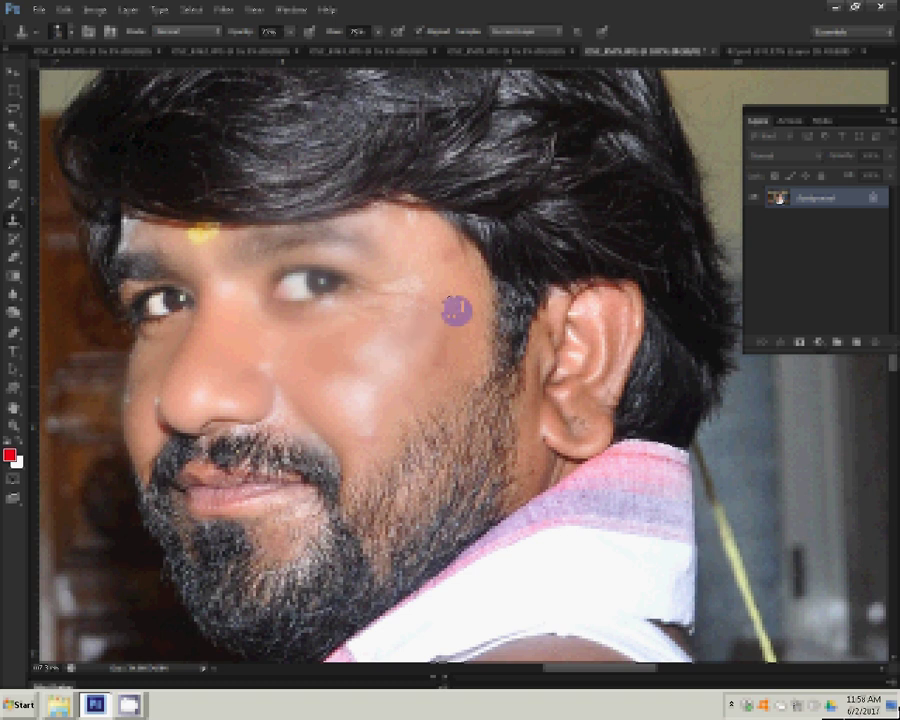
Fit the whole couple photo on screen via the canvas context menu
right_click(494, 284)
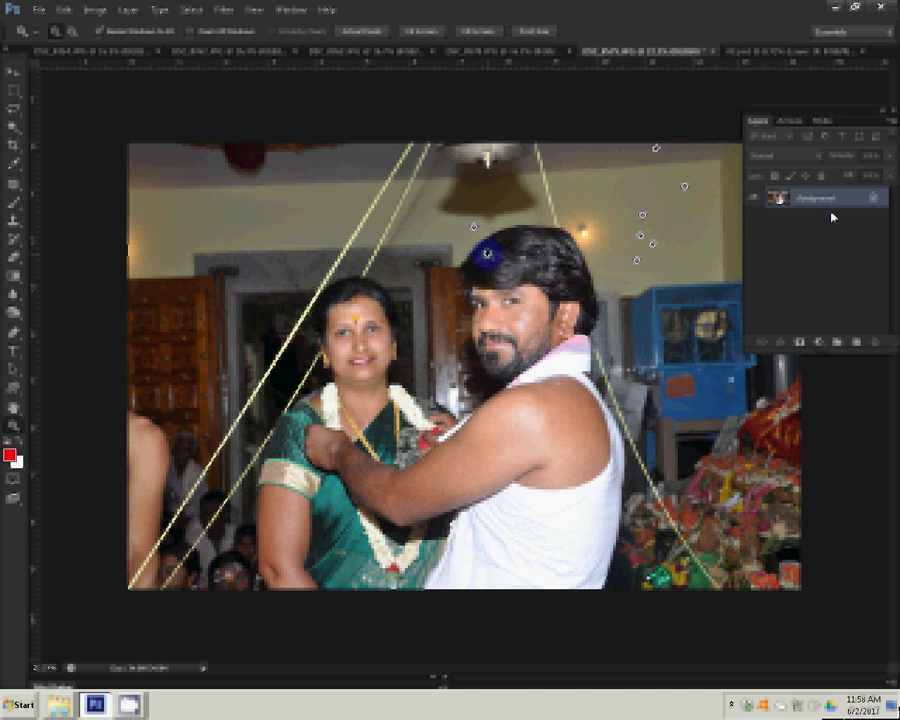
Resize DSC_0579.JPG to 8 inches wide (2400 × 1594 px) and close its tab
left_click(94, 10)
left_click(112, 111)
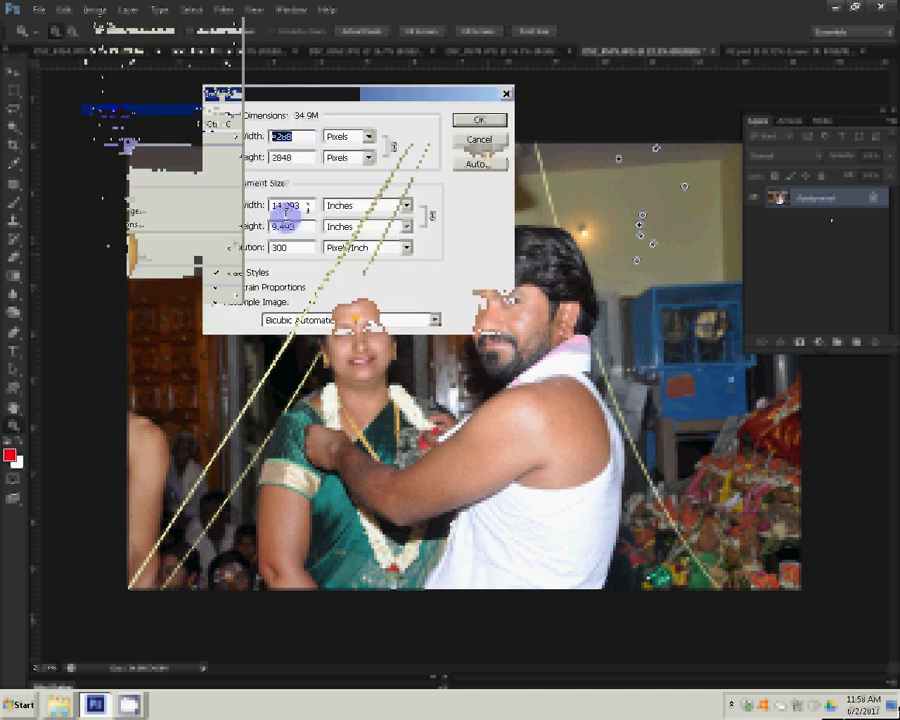
type("8")
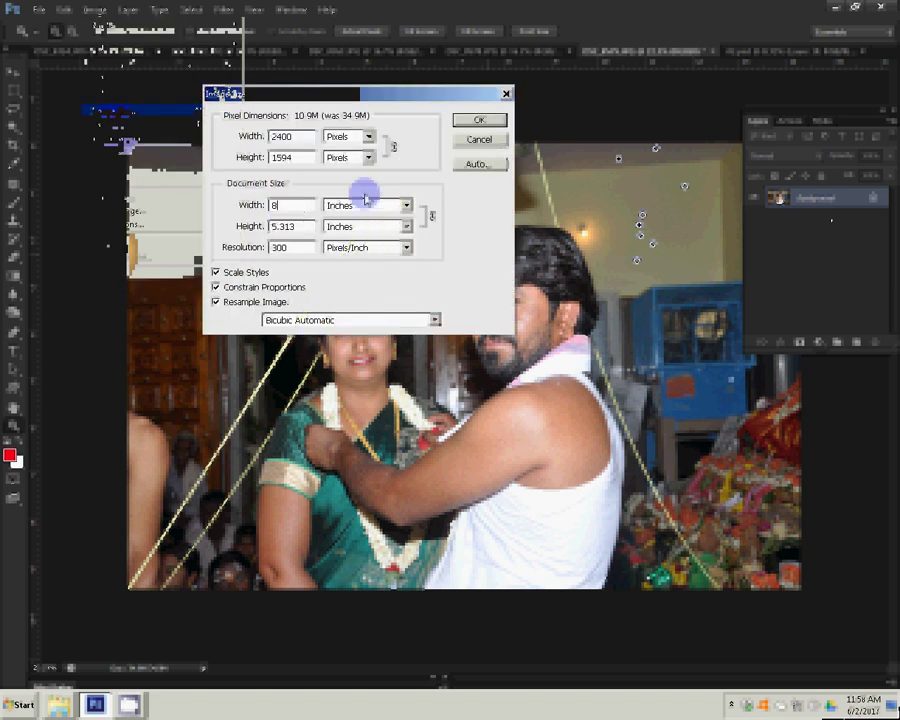
key("Return")
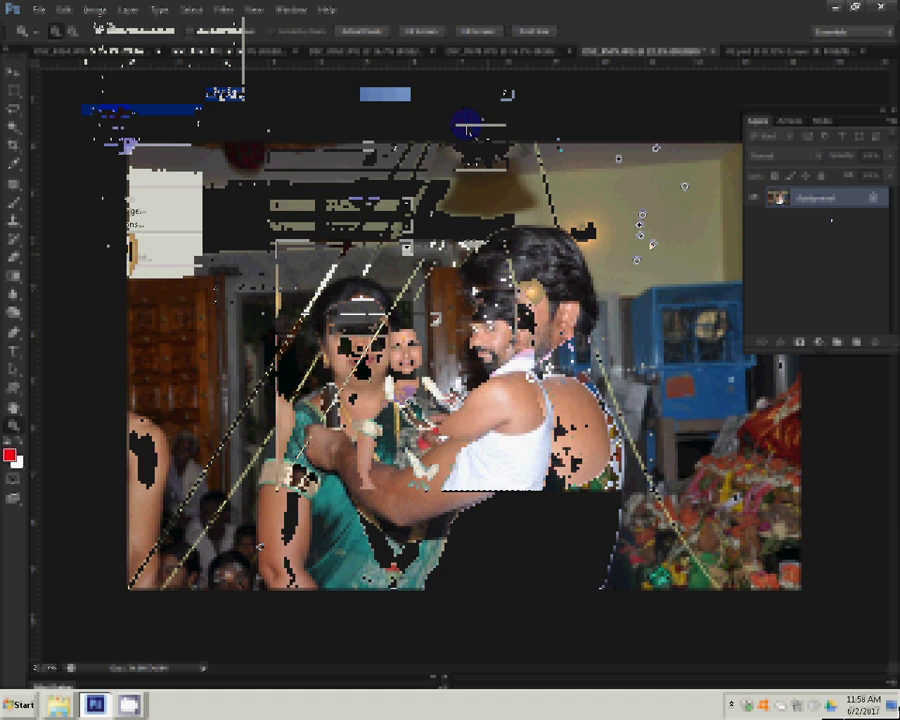
left_click(703, 50)
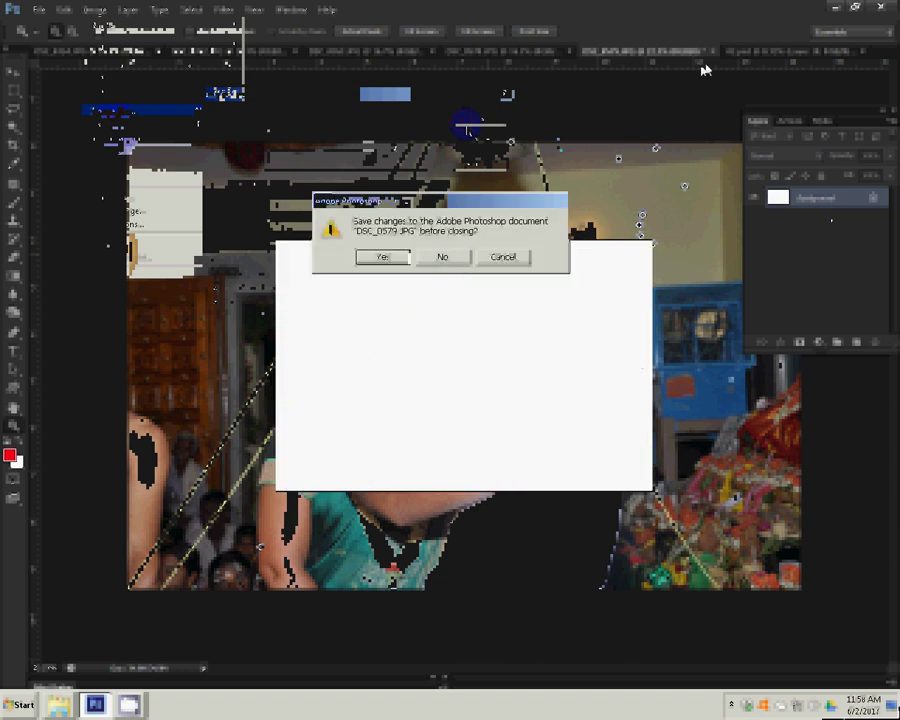
Decline saving so DSC_0579.JPG closes without its changes
left_click(448, 257)
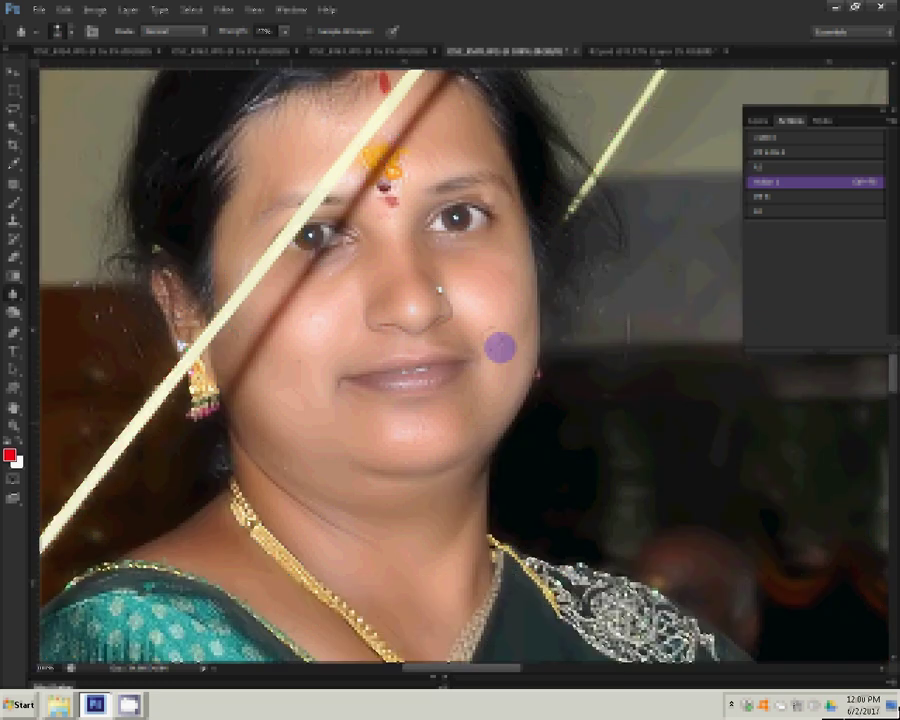
Set the next photo's document width to 8 inches in Image Size
right_click(554, 328)
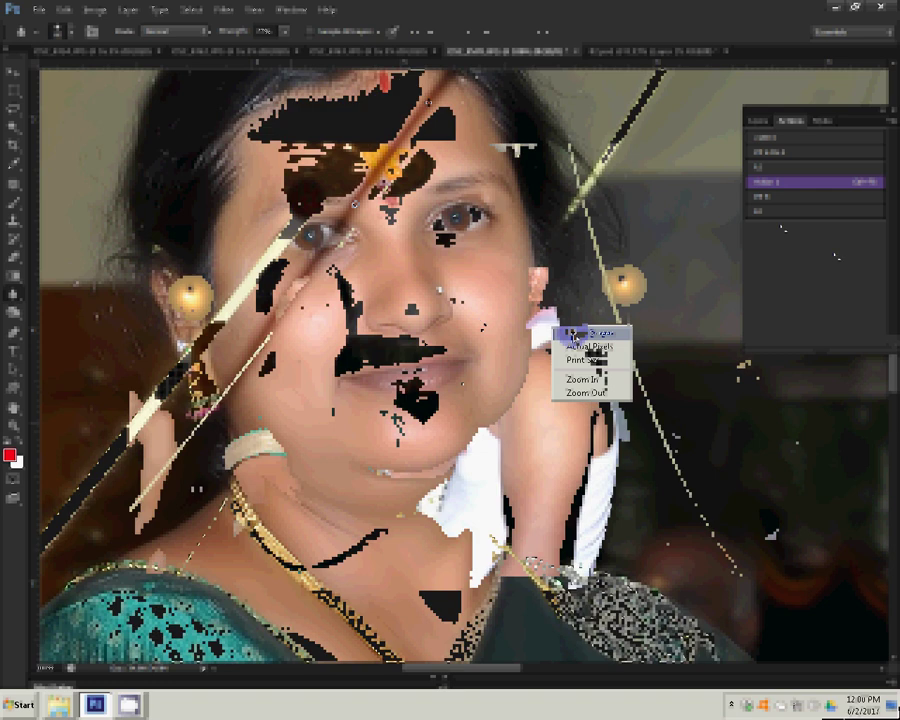
left_click(95, 10)
left_click(113, 110)
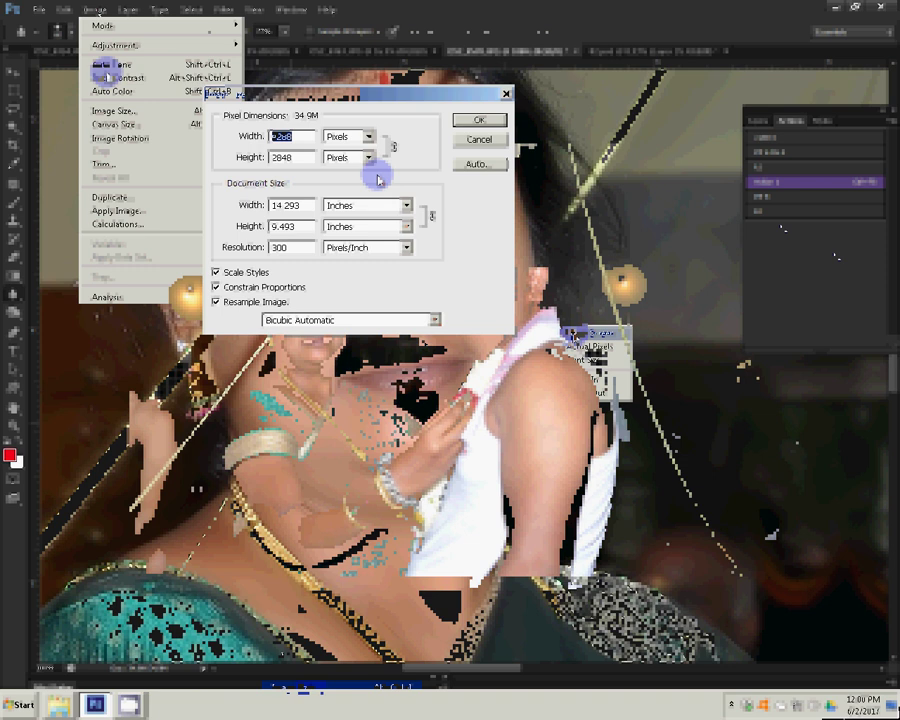
double_click(291, 205)
type("8")
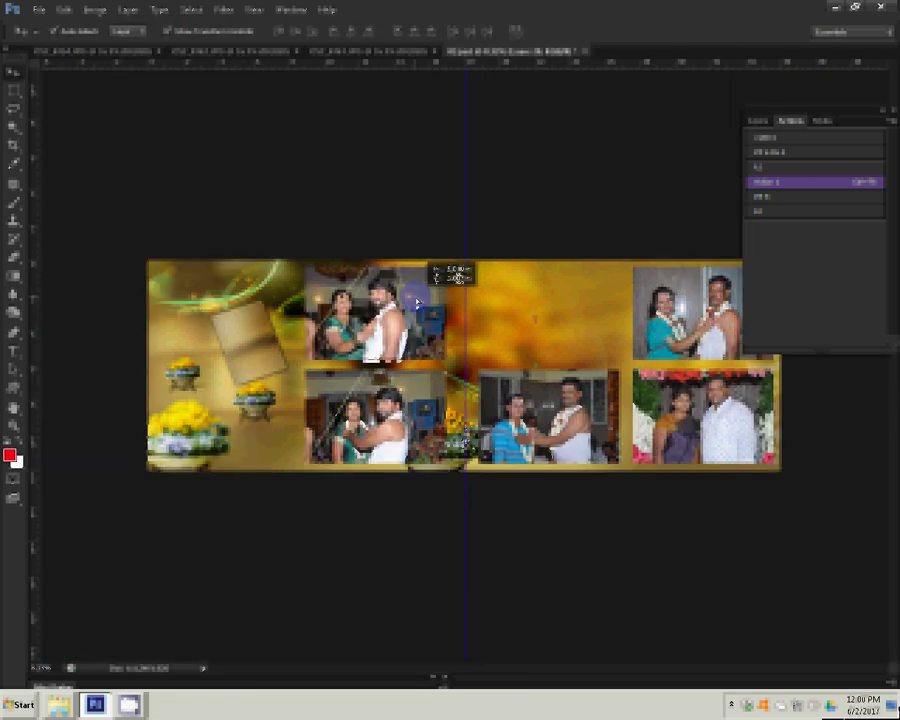
Drag the photo into the top-centre frame of the album spread
left_click_drag(417, 302, 418, 300)
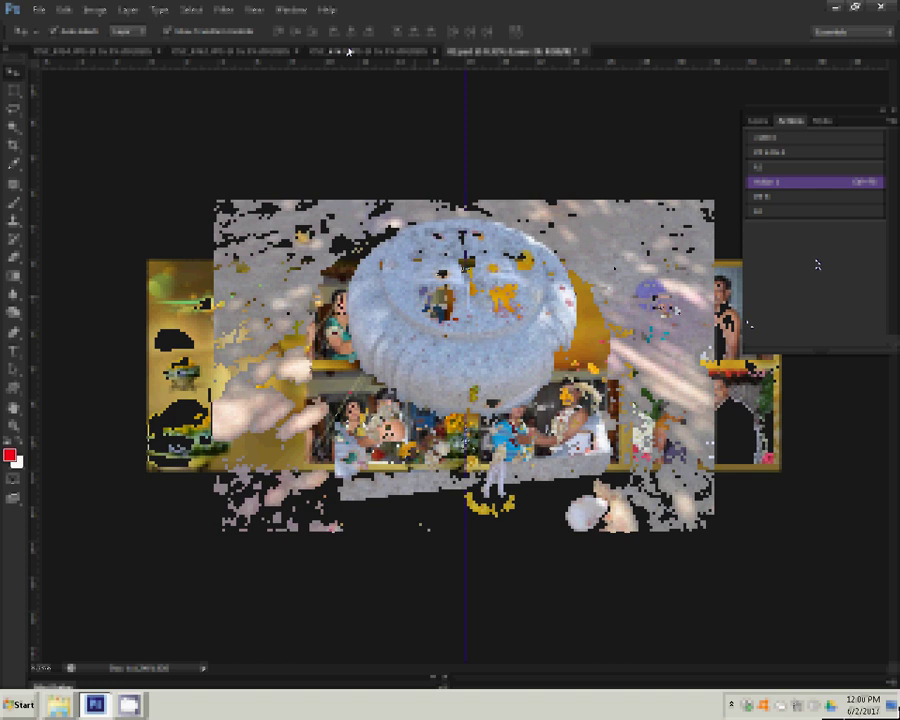
Enter 8 inches as the shrine photo's document width in Image Size
left_click(95, 9)
mouse_move(120, 138)
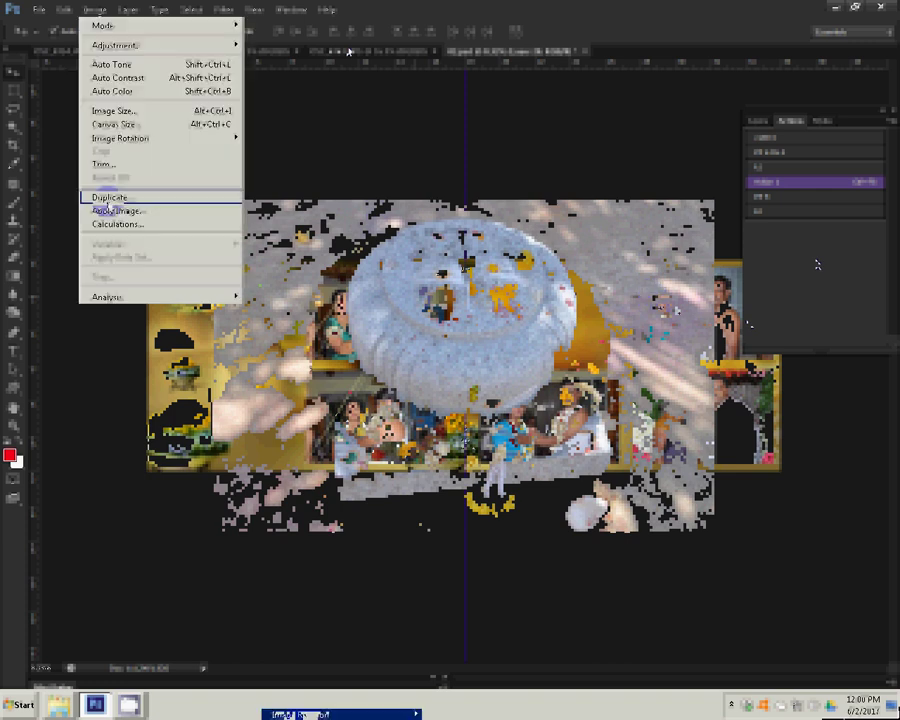
left_click(122, 112)
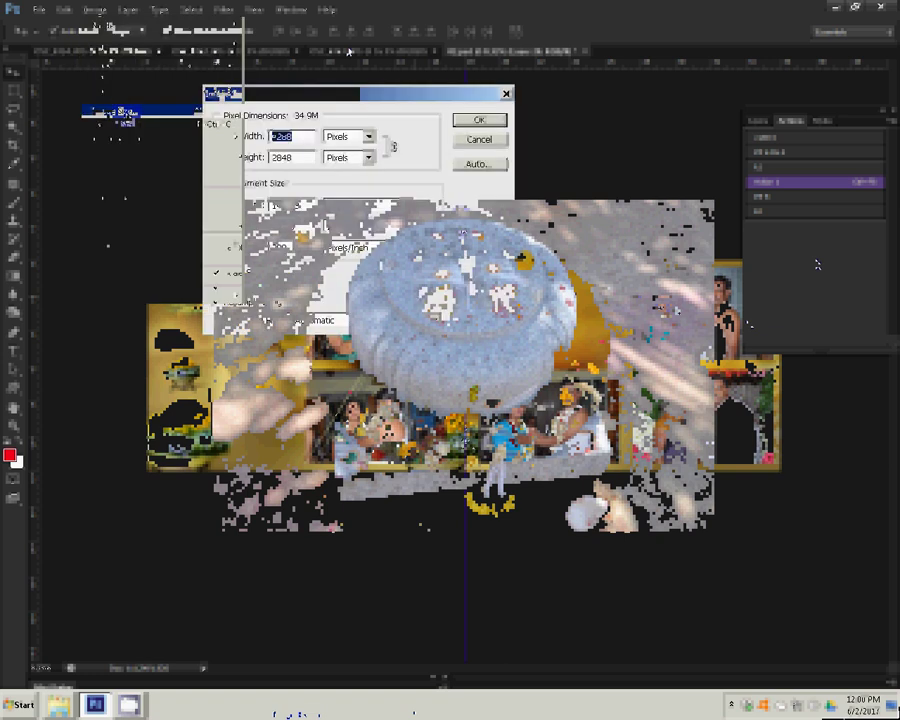
double_click(310, 206)
type("8")
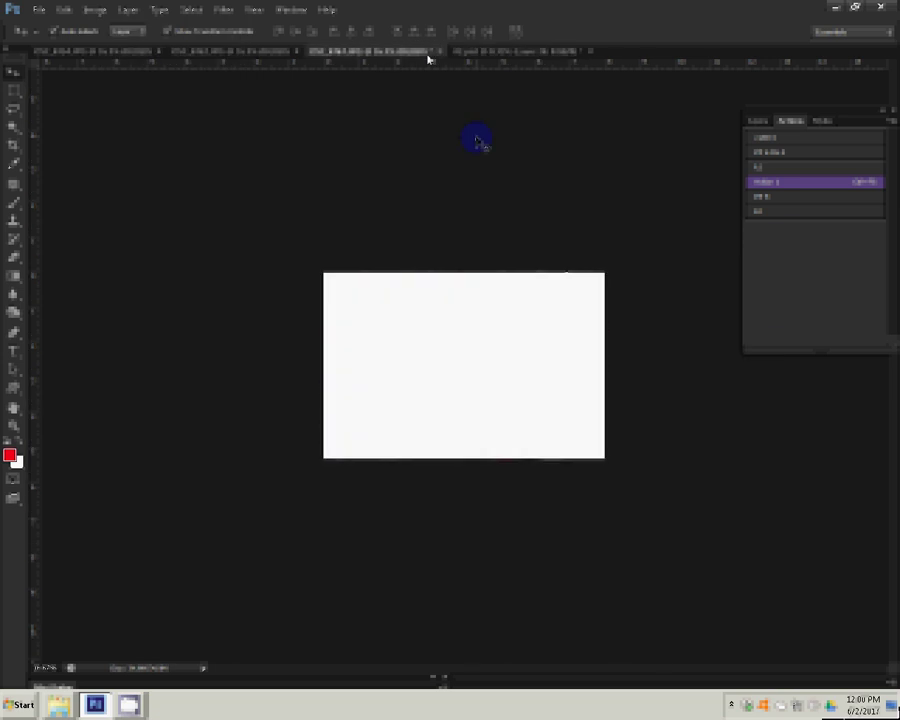
Close the resized shrine photo's source document without saving
key("ctrl+w")
left_click(454, 254)
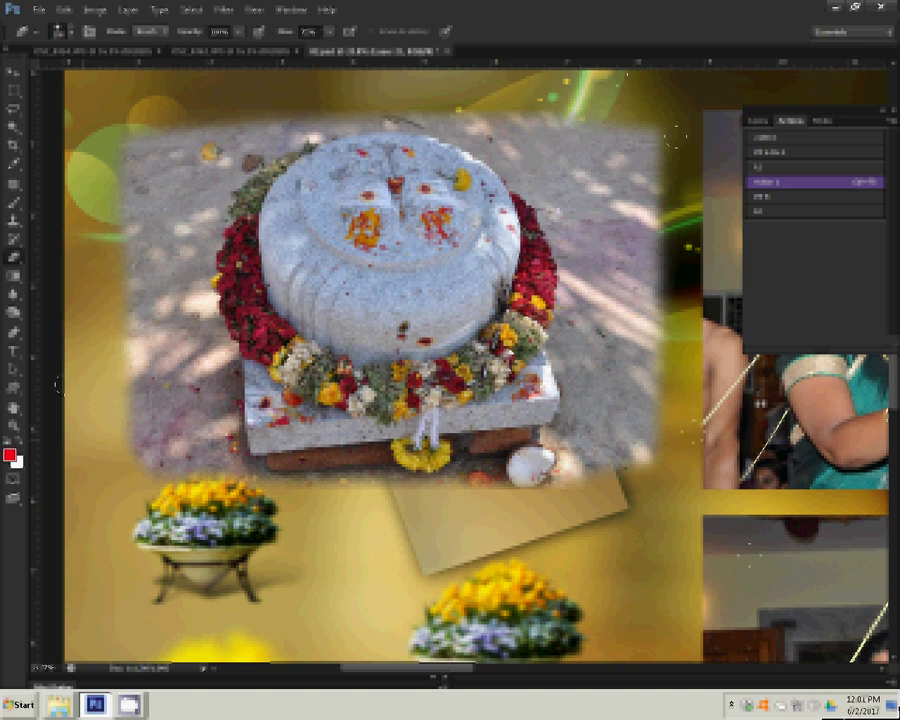
Remove the tan paper card beneath the shrine photo and fit the spread on screen
left_click(435, 557)
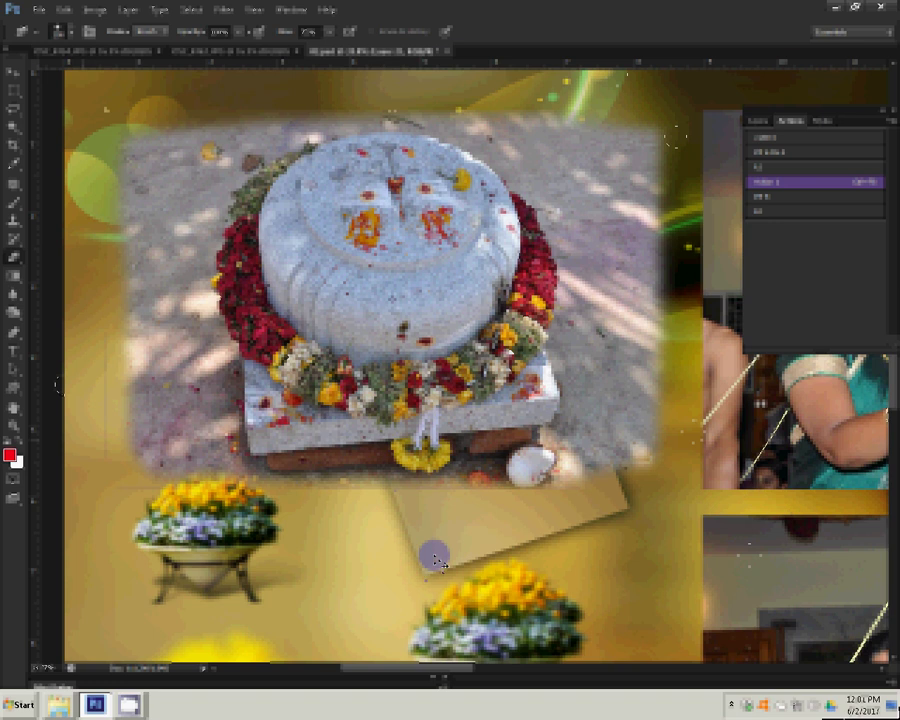
left_click(437, 556)
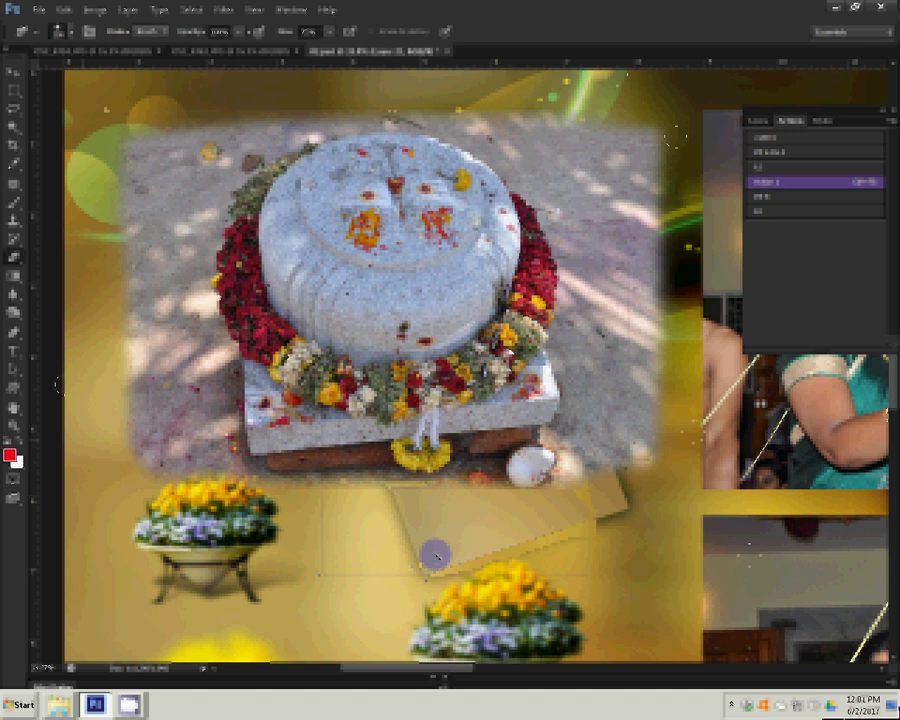
left_click(775, 178)
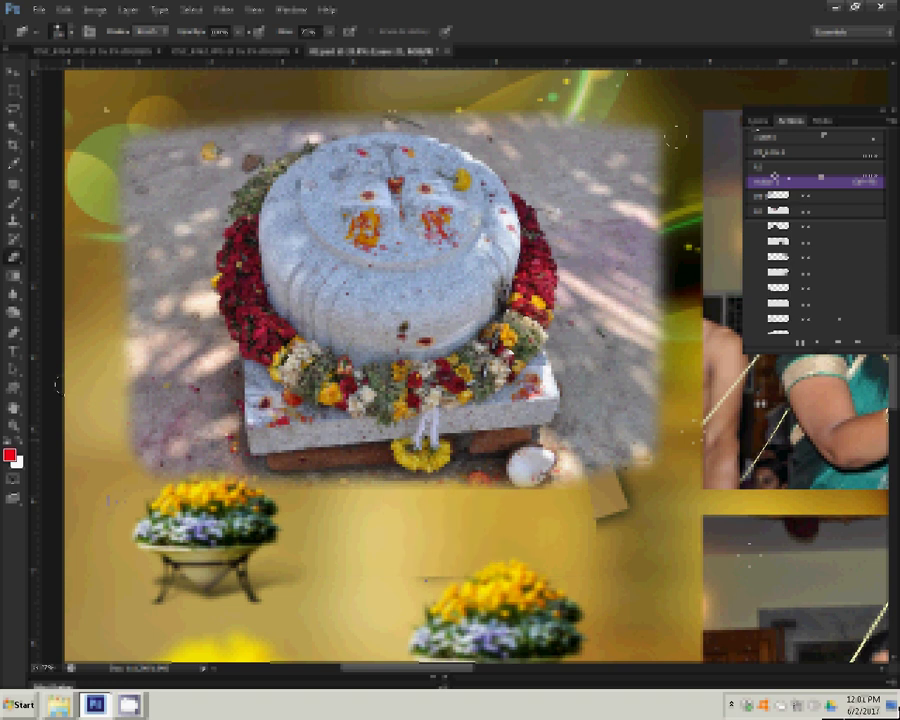
left_click(446, 421)
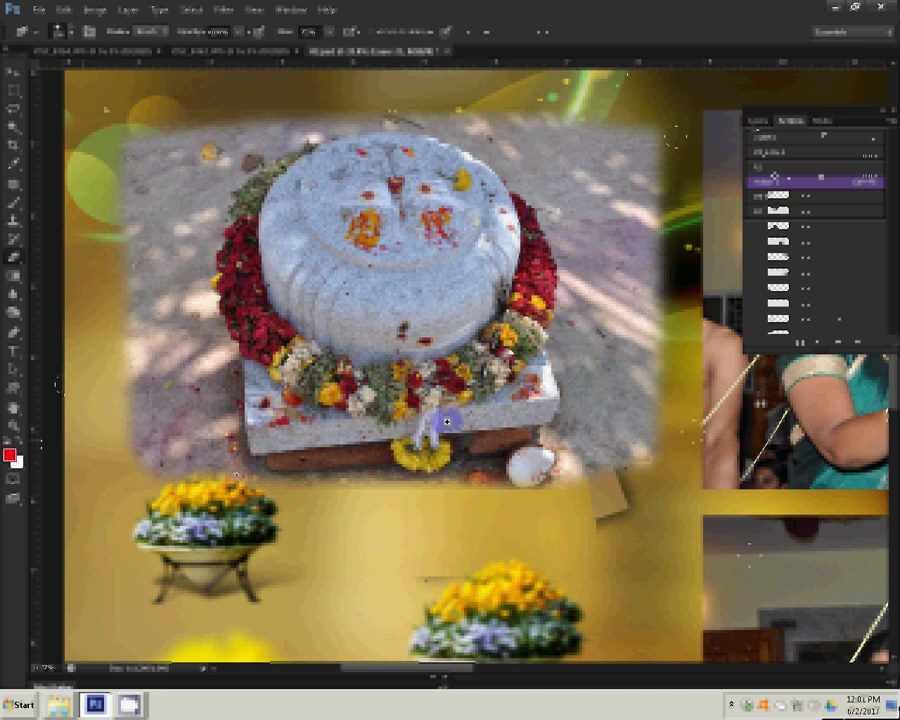
right_click(446, 421)
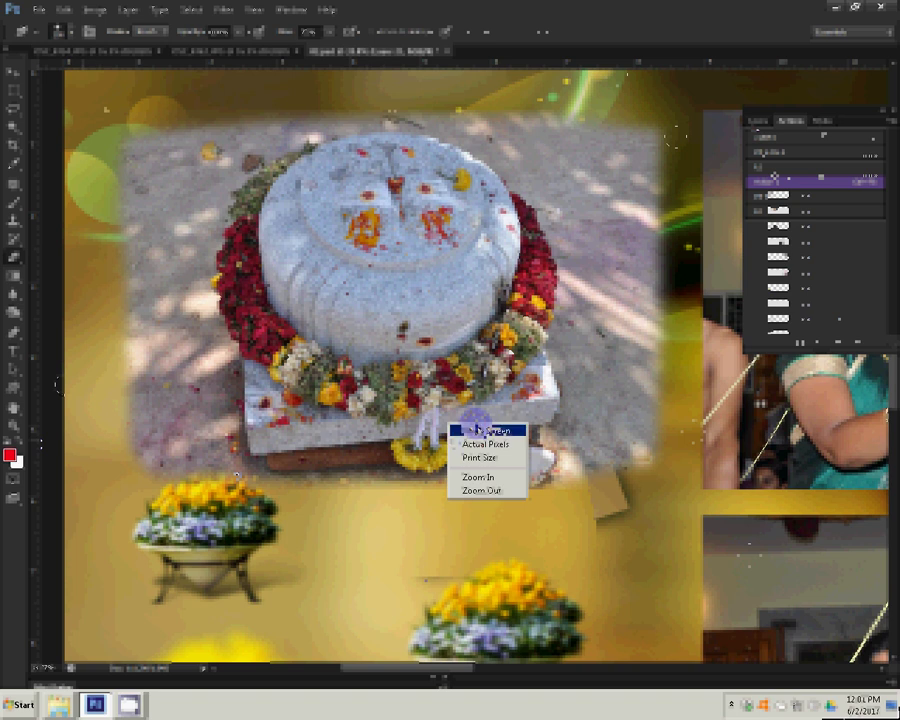
left_click(480, 430)
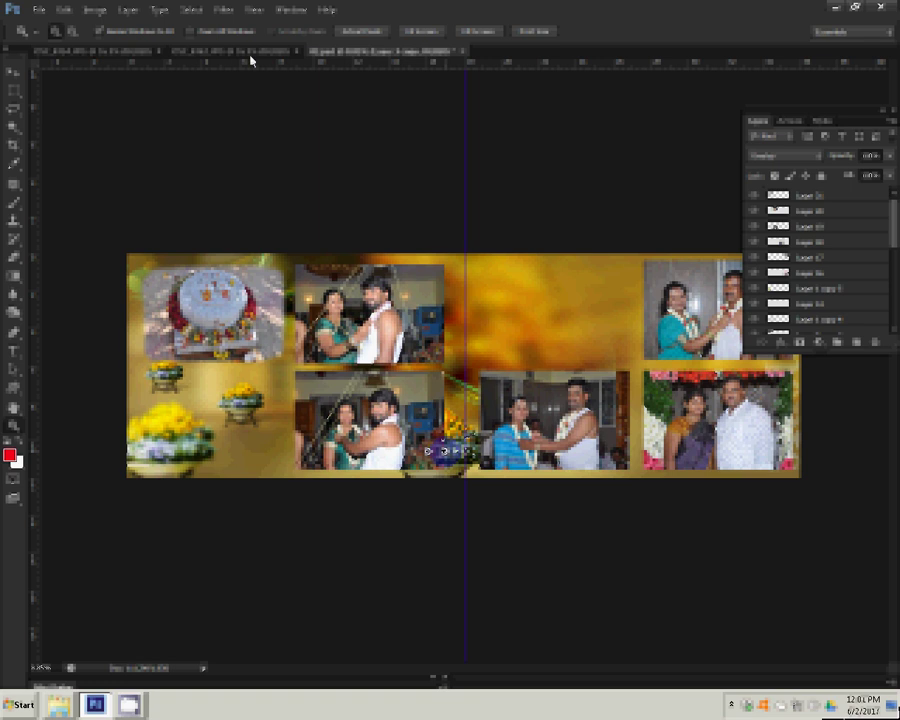
Paste another photo, then switch to the couple's flower-shrine photo document
key("ctrl+v")
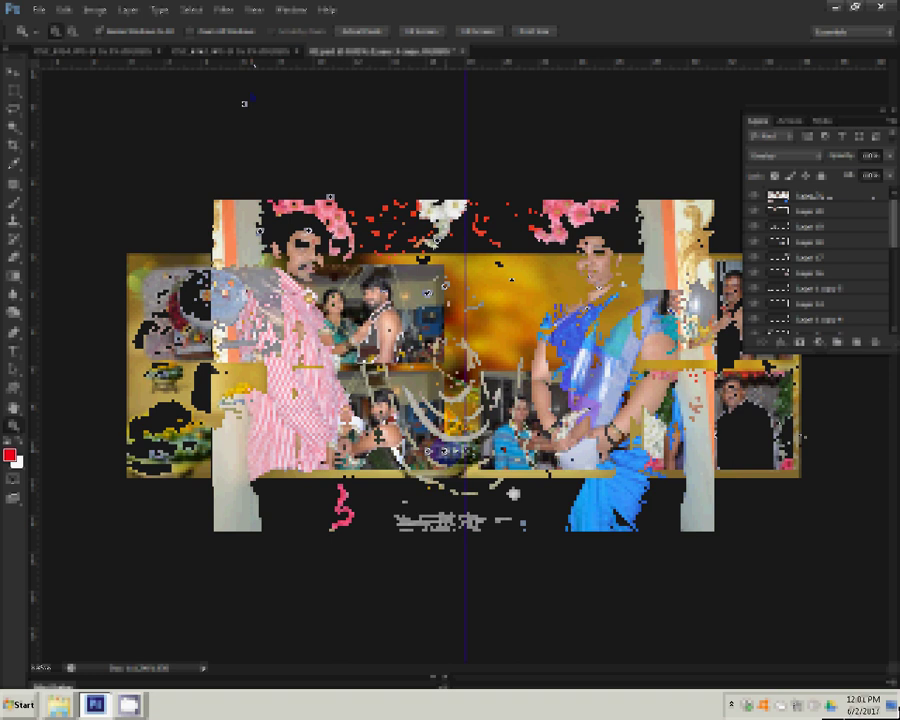
key("ctrl+v")
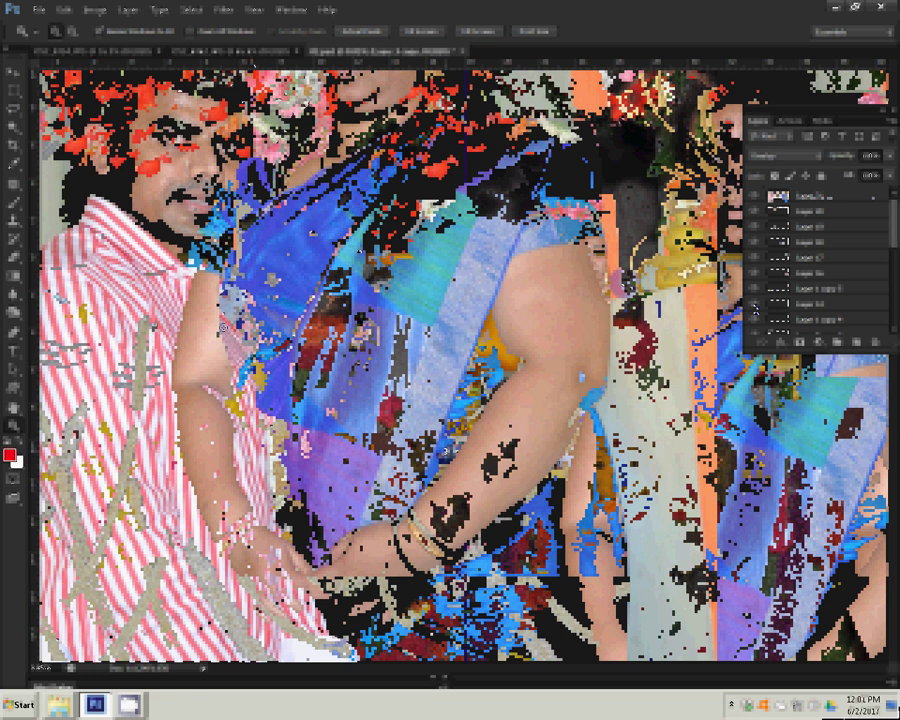
key("ctrl+shift+Tab")
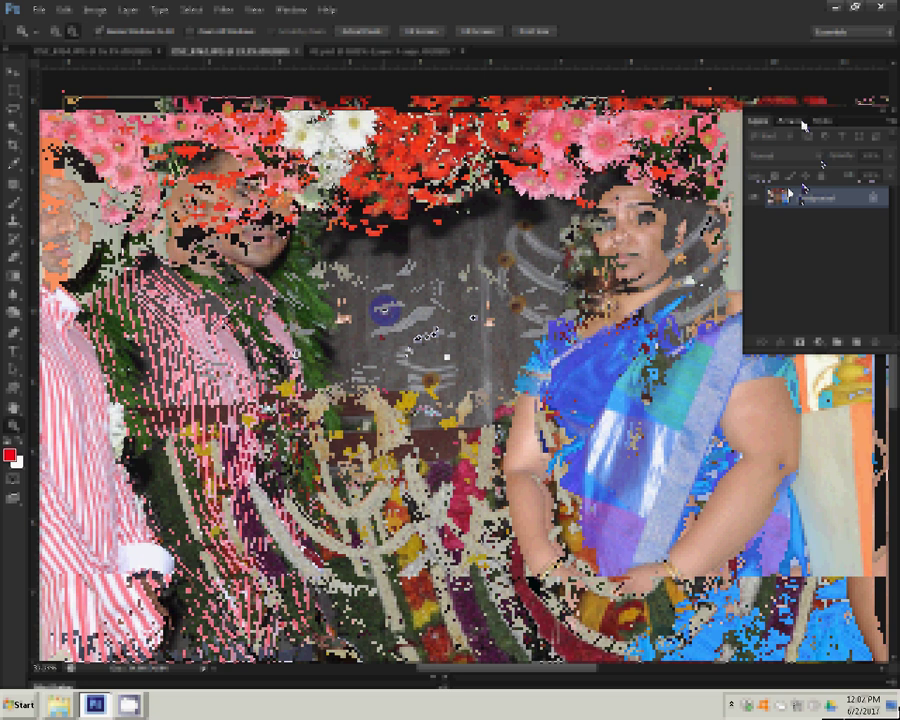
Heal blemishes on the man's forehead and cheeks and a spot on the woman's face
left_click(800, 121)
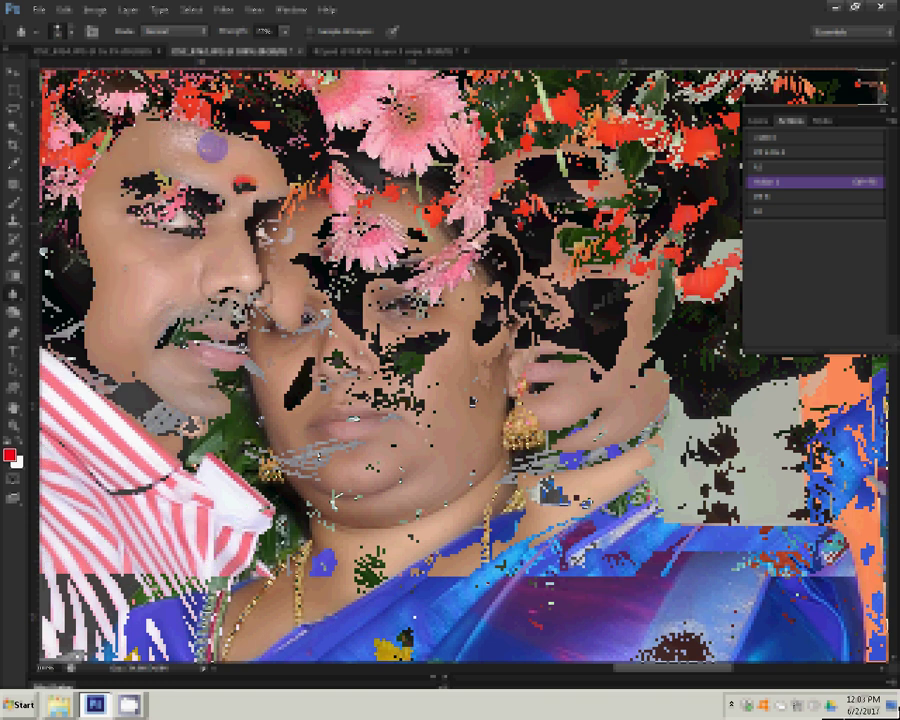
left_click(211, 147)
left_click(175, 253)
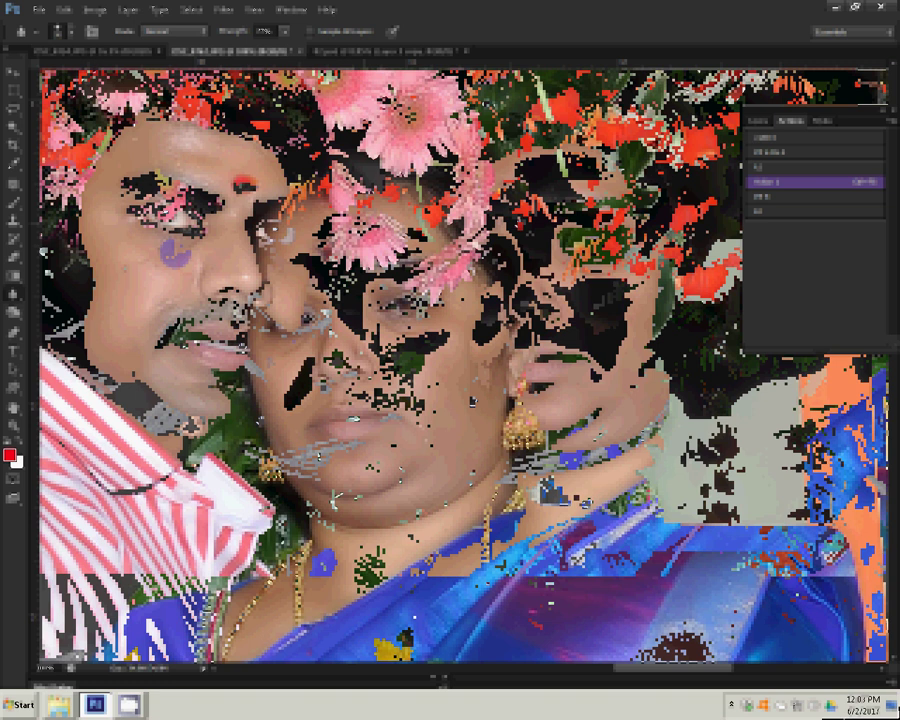
left_click(158, 270)
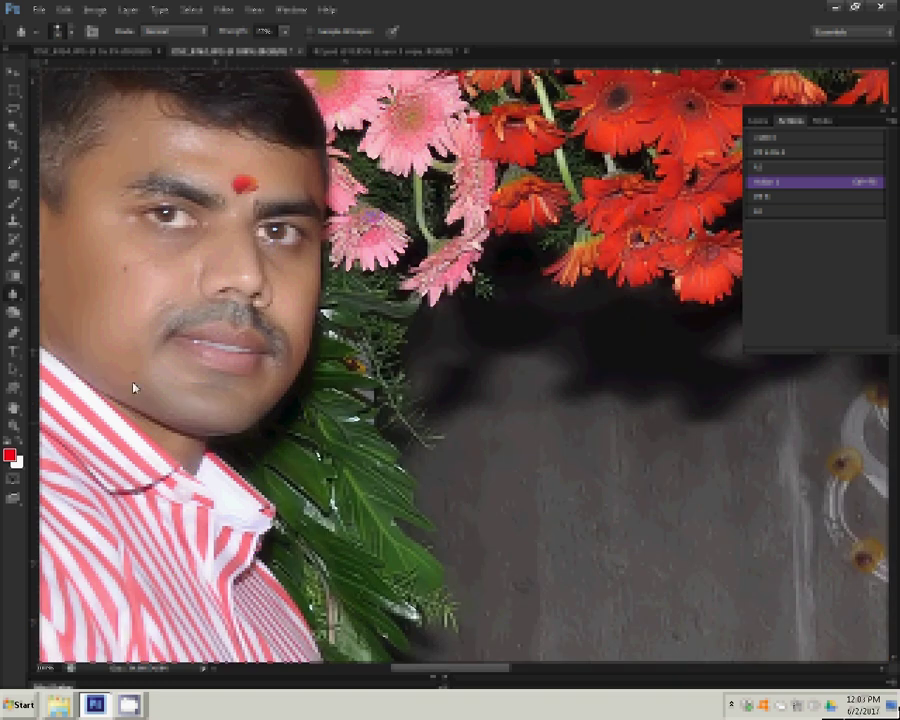
right_click(330, 378)
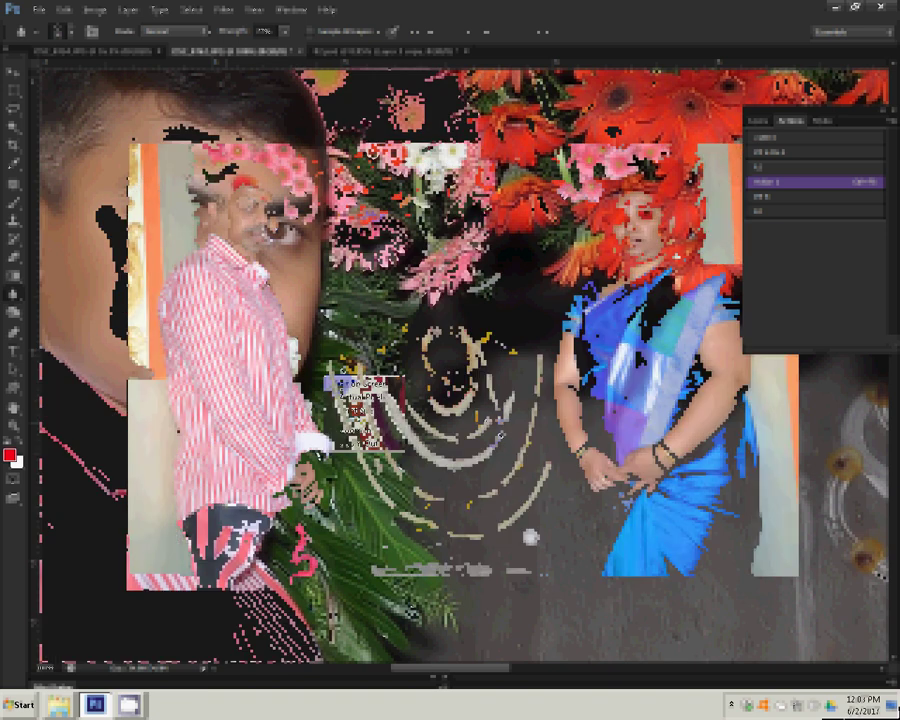
left_click(642, 228)
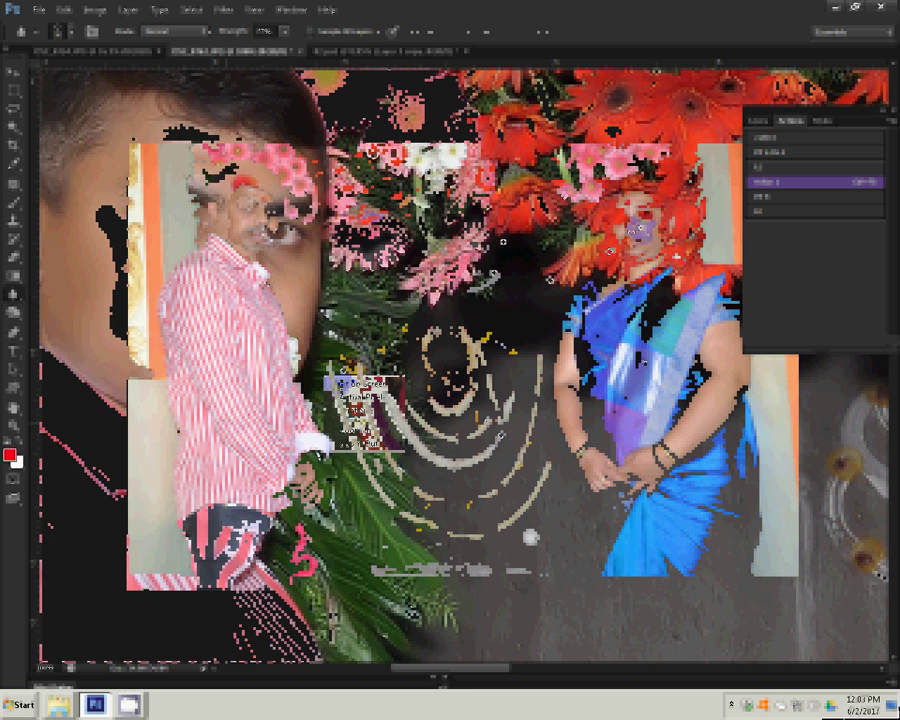
left_click(95, 9)
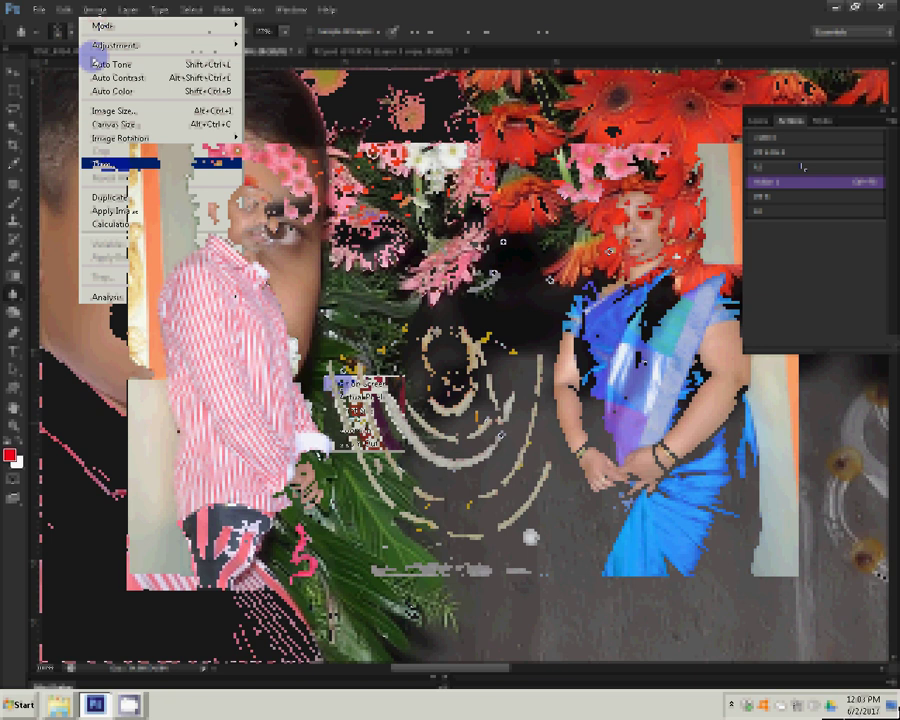
Apply an 8-inch Document Size width to the couple's photo in Image Size
left_click(113, 110)
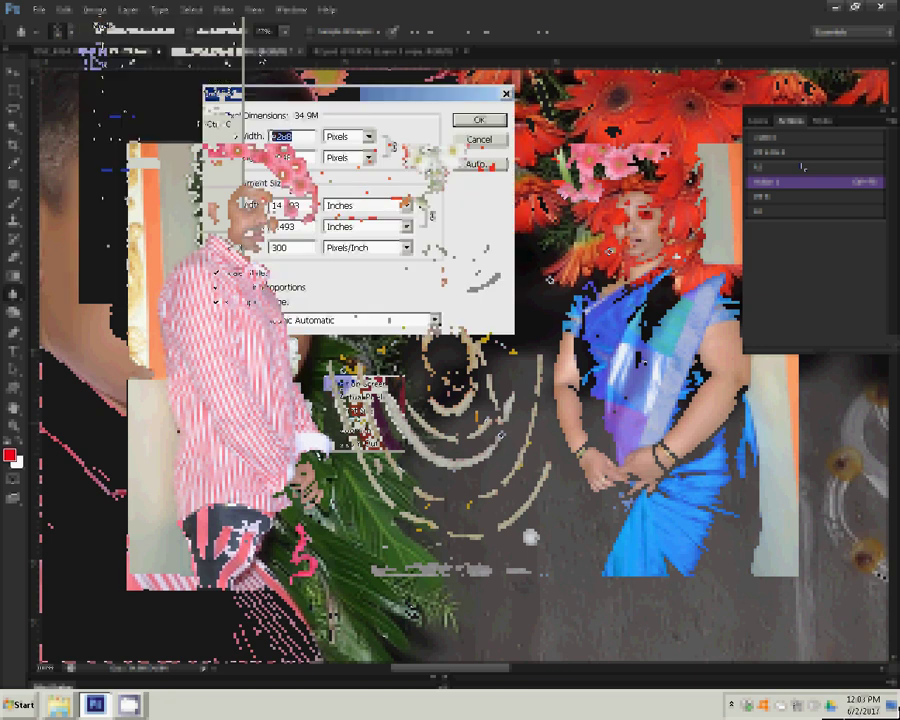
key("Tab")
key("Tab")
type("8")
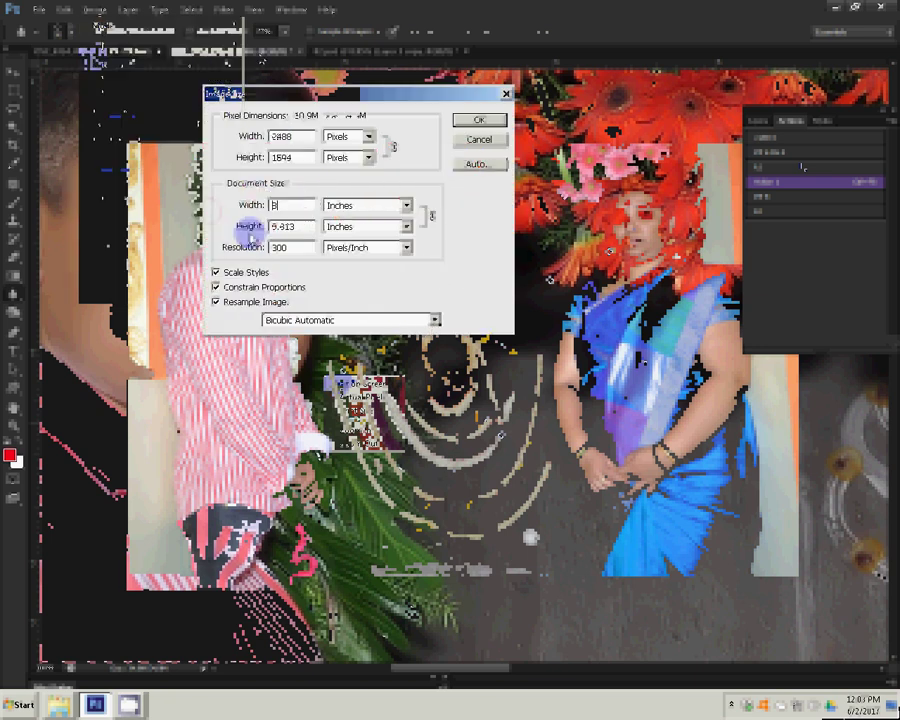
left_click(488, 120)
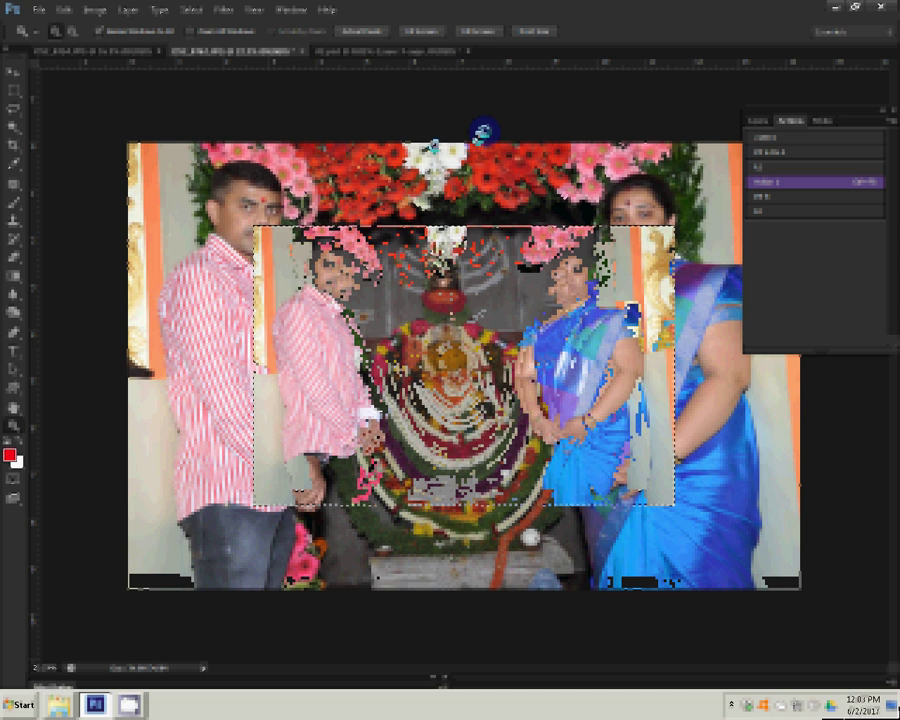
Close DSC_0762.JPG and answer the save prompts to return to the album
left_click(300, 51)
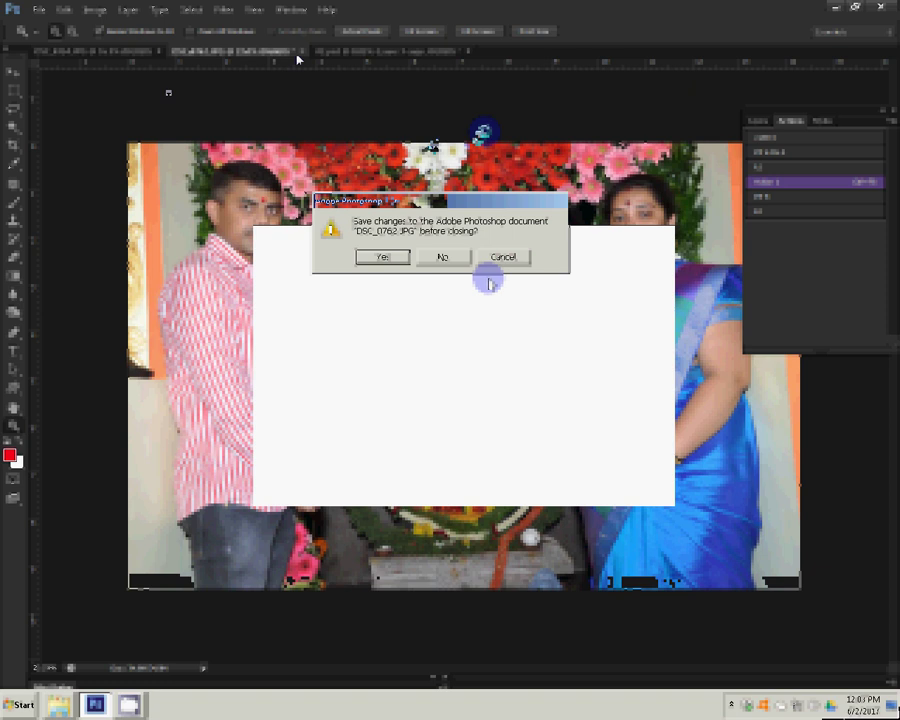
left_click(462, 258)
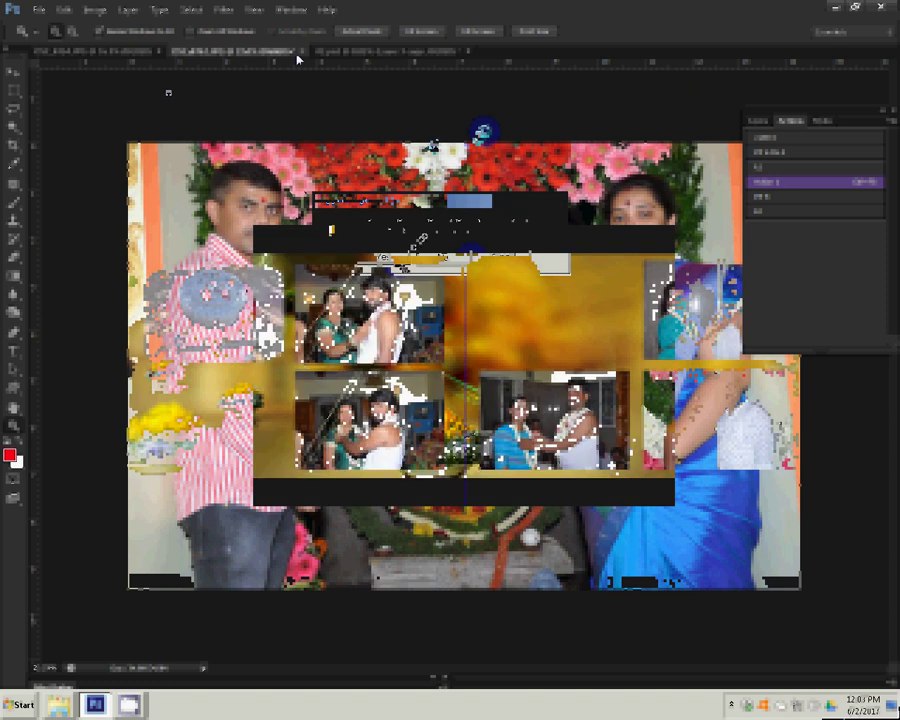
left_click(443, 257)
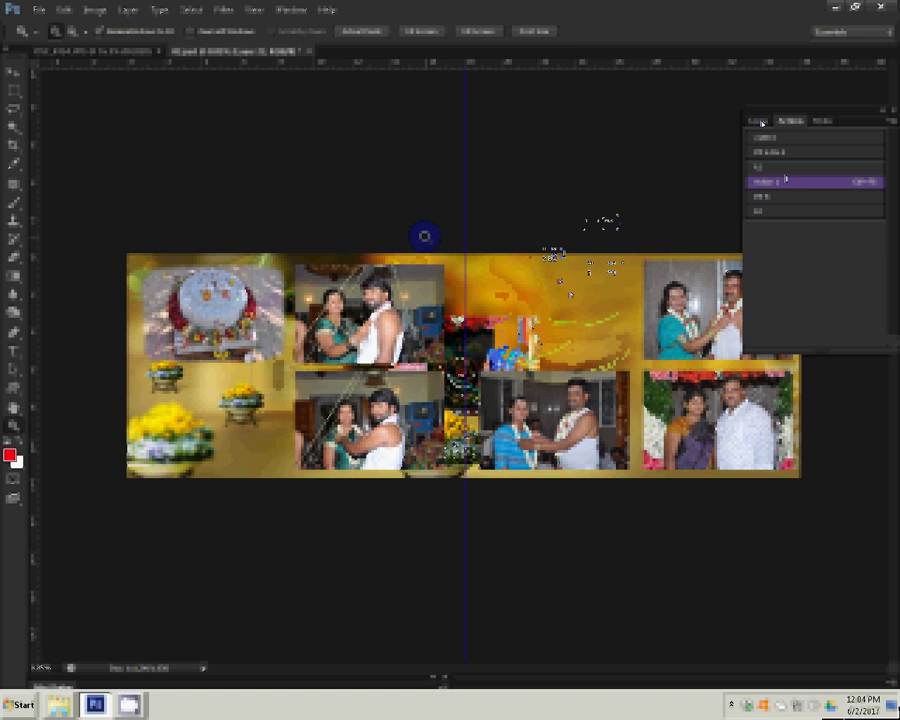
Hide the swirl layer and select the pasted couple photo's layer with the Move tool
left_click(760, 121)
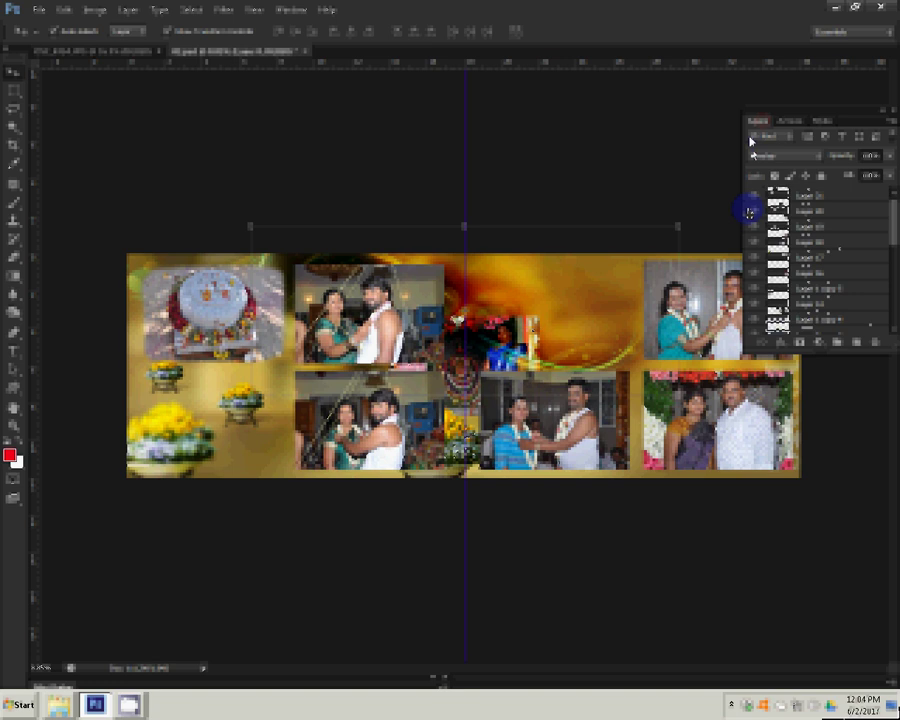
left_click(750, 211)
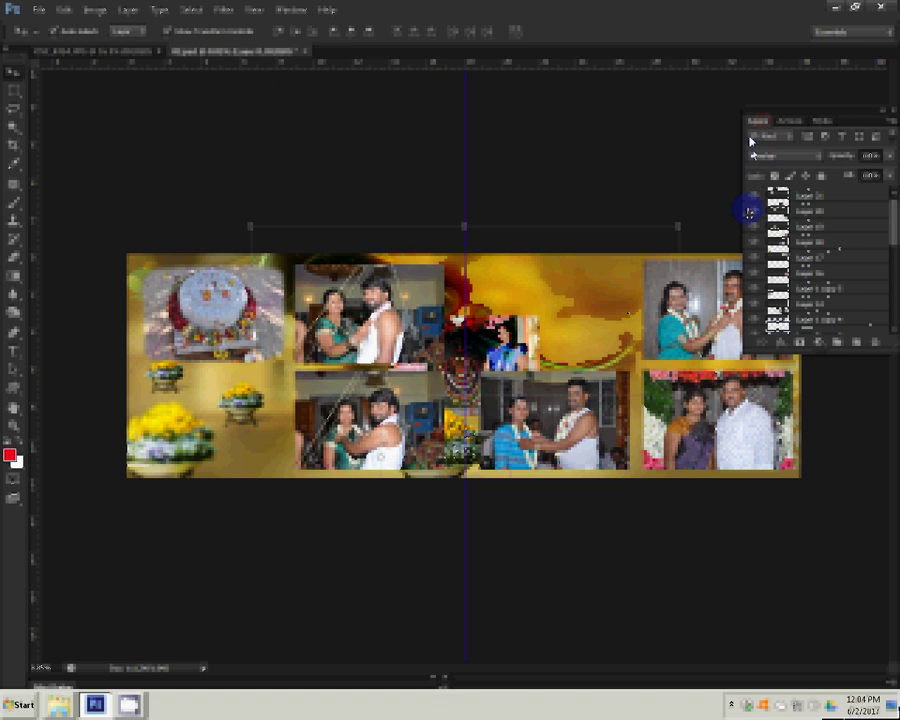
key("v")
left_click(528, 322)
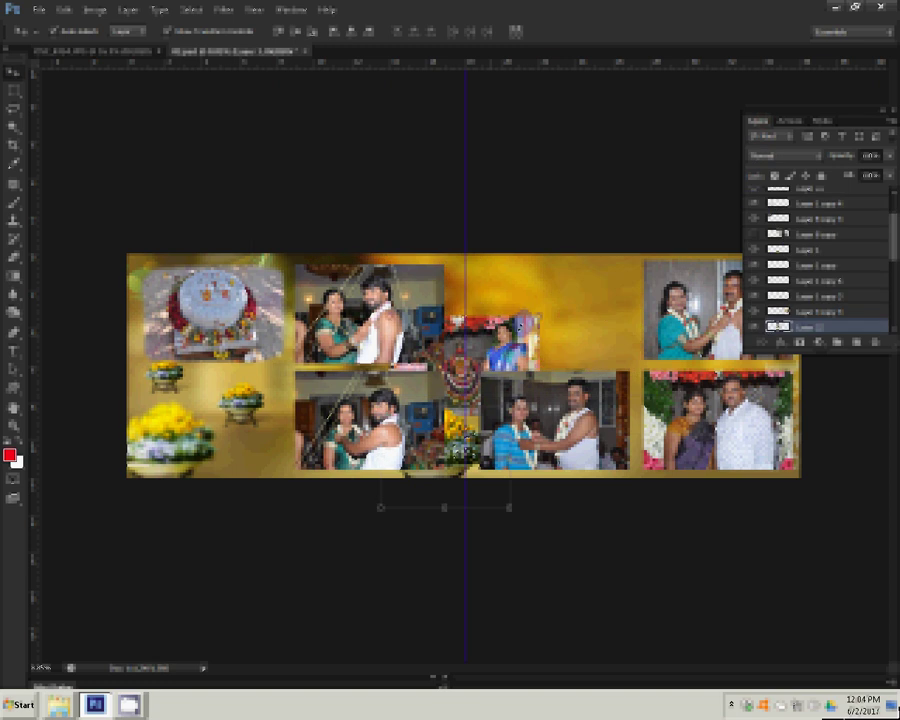
Position the flower-backdrop couple photo over the bottom-left frame and select its frame layer
left_click(486, 295)
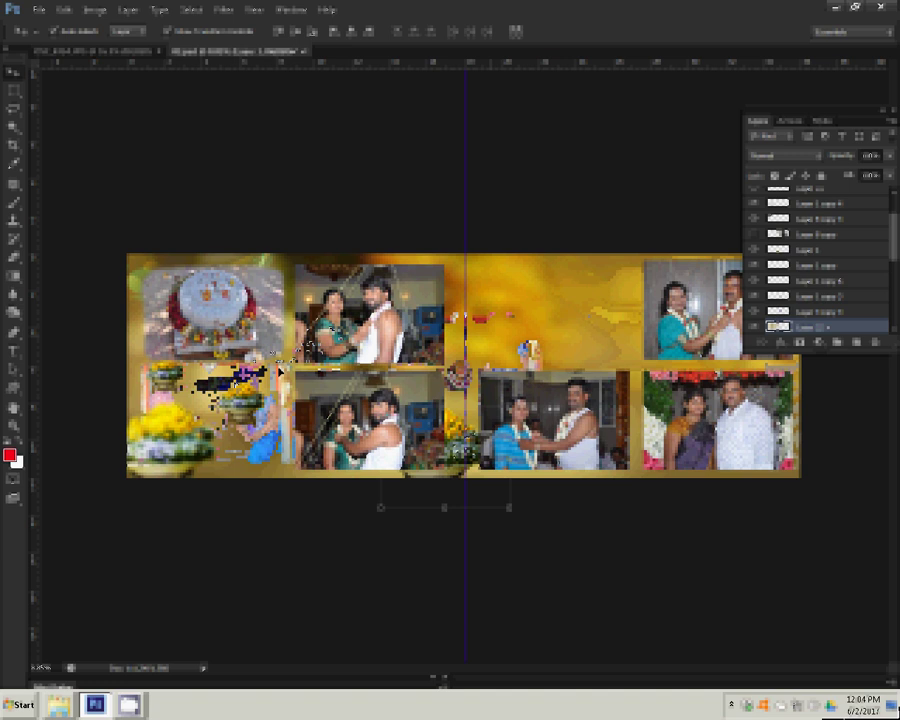
left_click(283, 370)
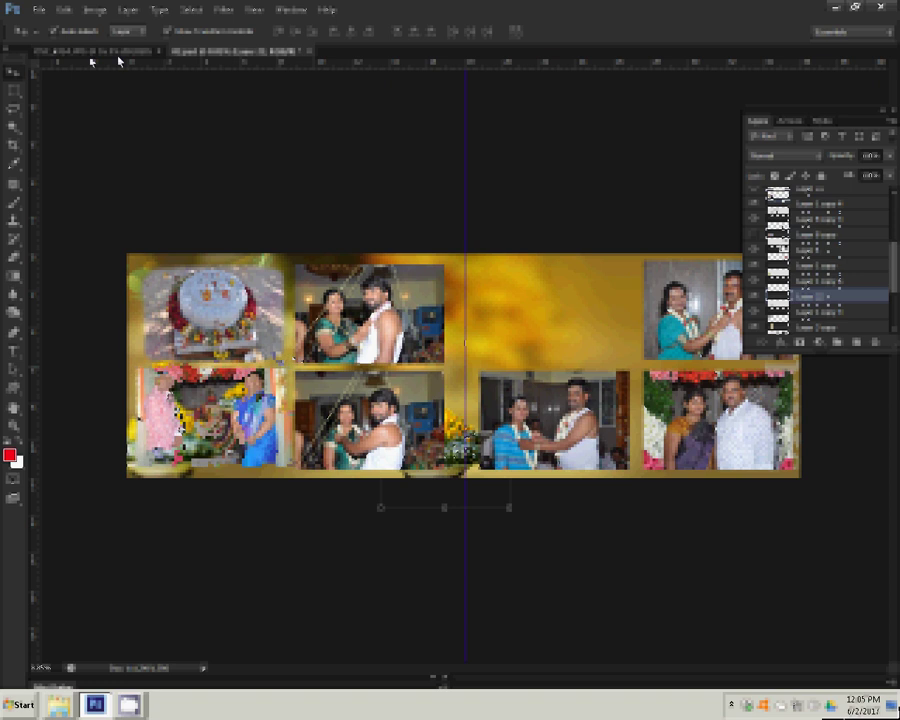
key("ctrl+v")
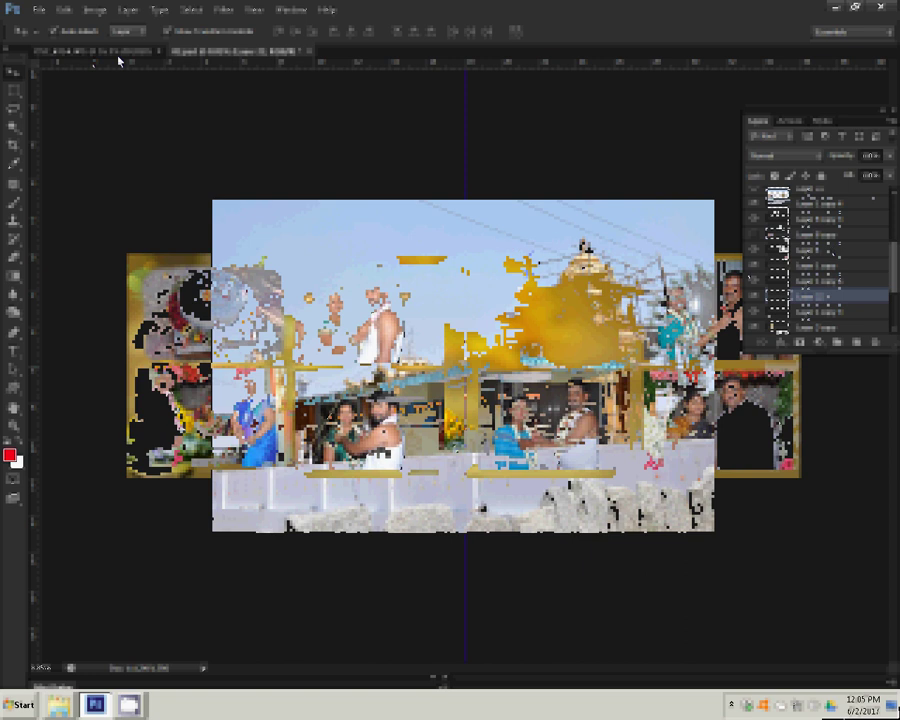
Resize the temple photo to 8 inches wide, giving 2400 × 1594 pixels
left_click(95, 9)
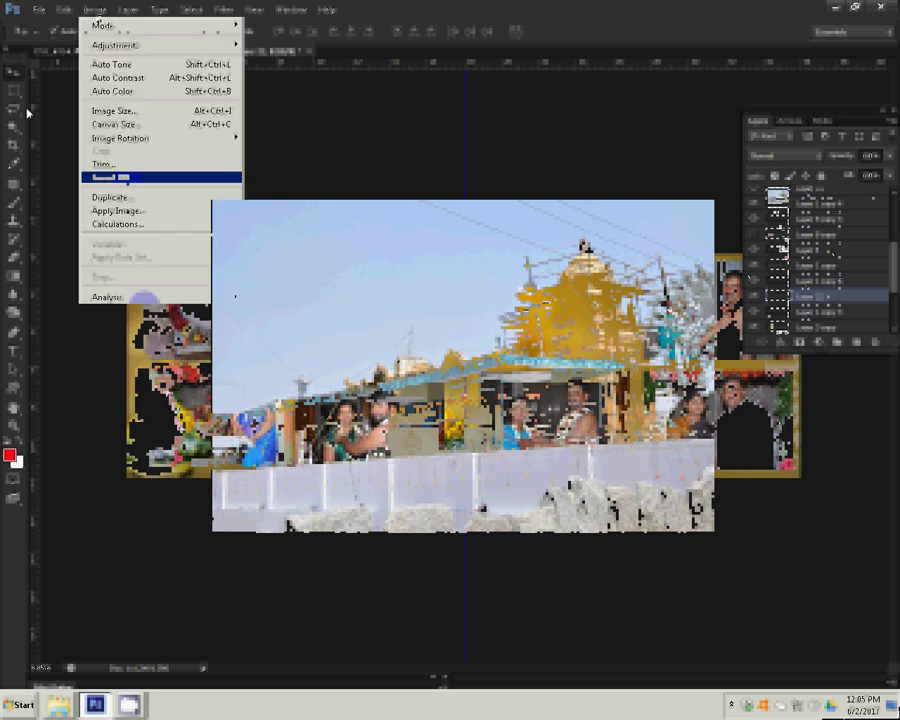
left_click(113, 112)
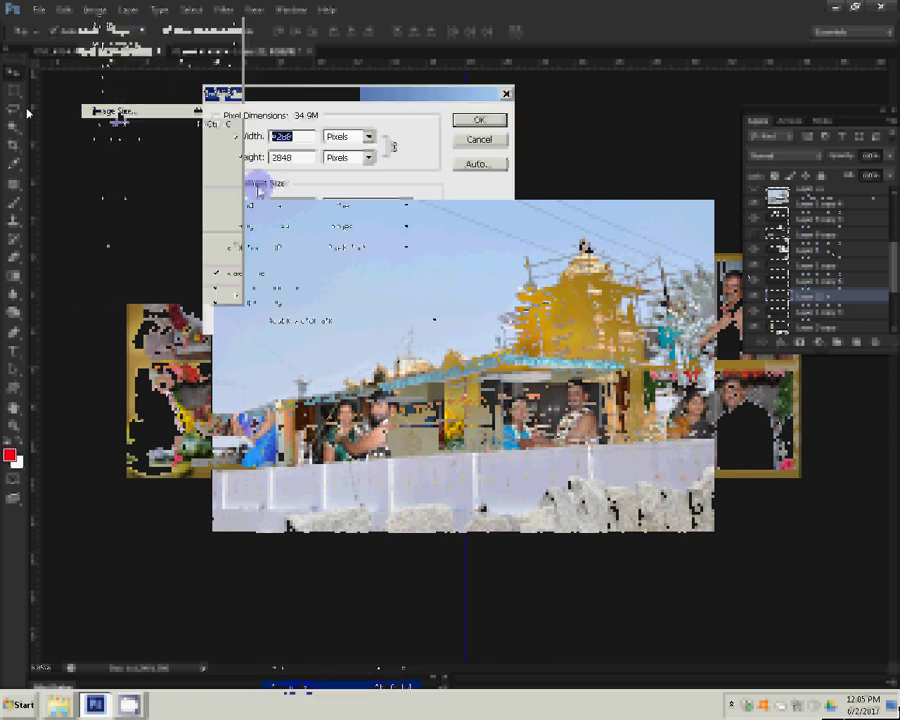
type("5")
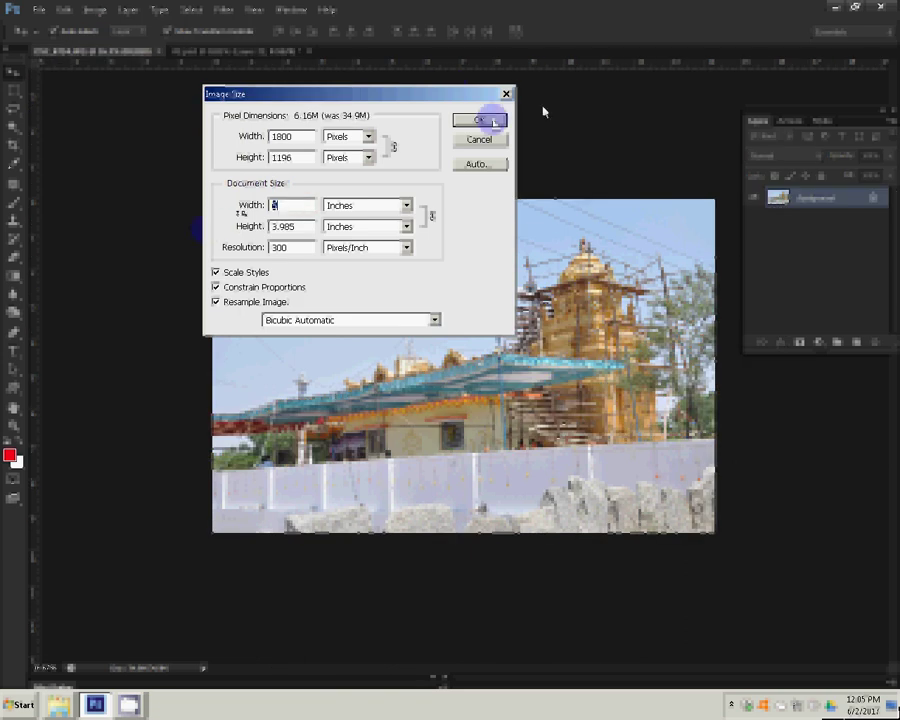
type("8")
key("Return")
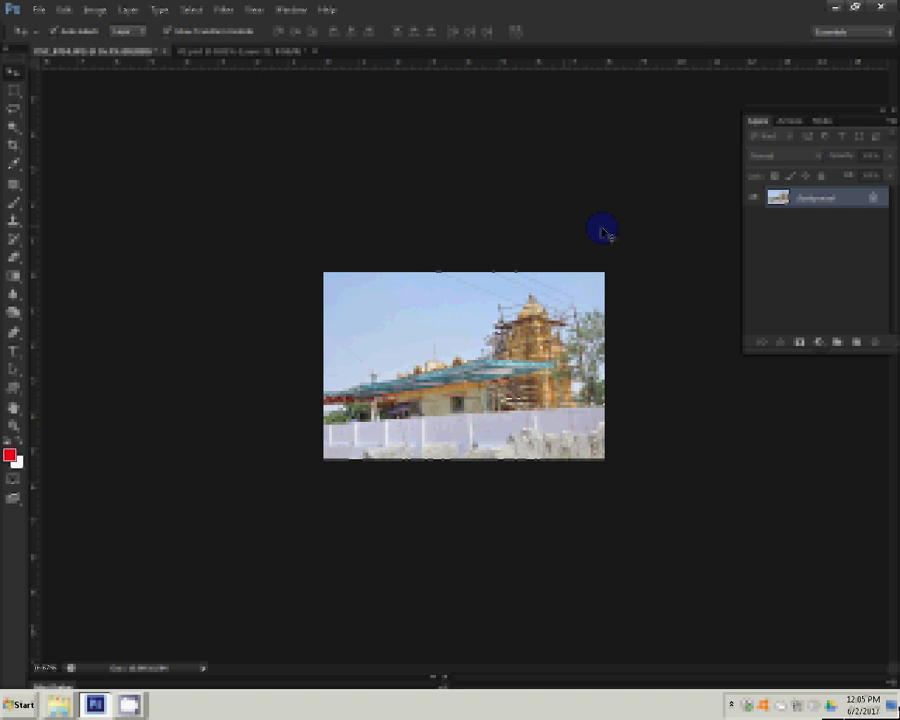
Clear the temple photo document and close it without saving changes
key("ctrl+BackSpace")
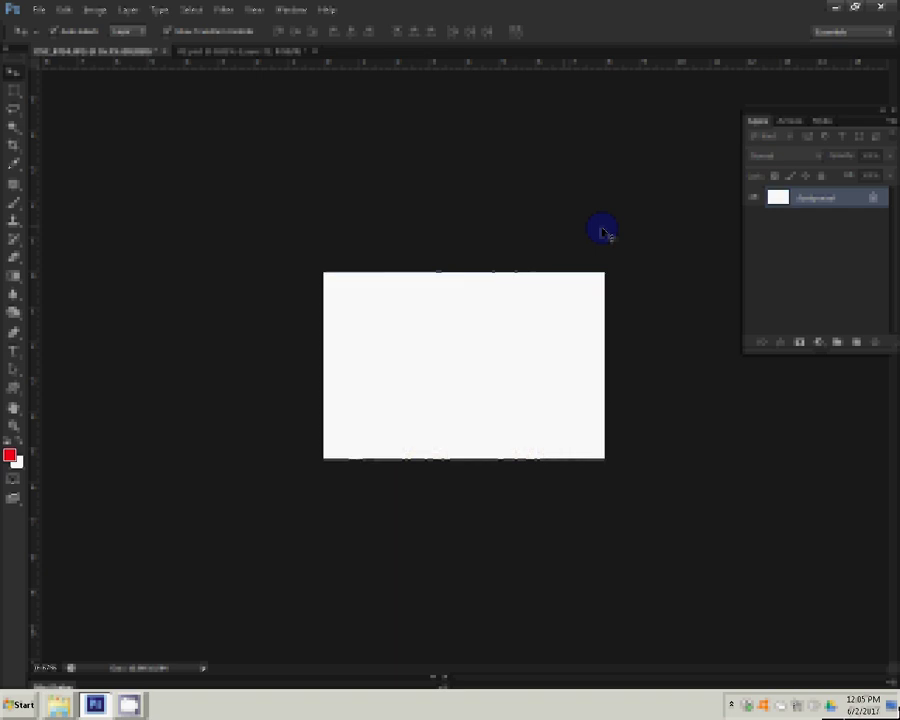
key("ctrl+w")
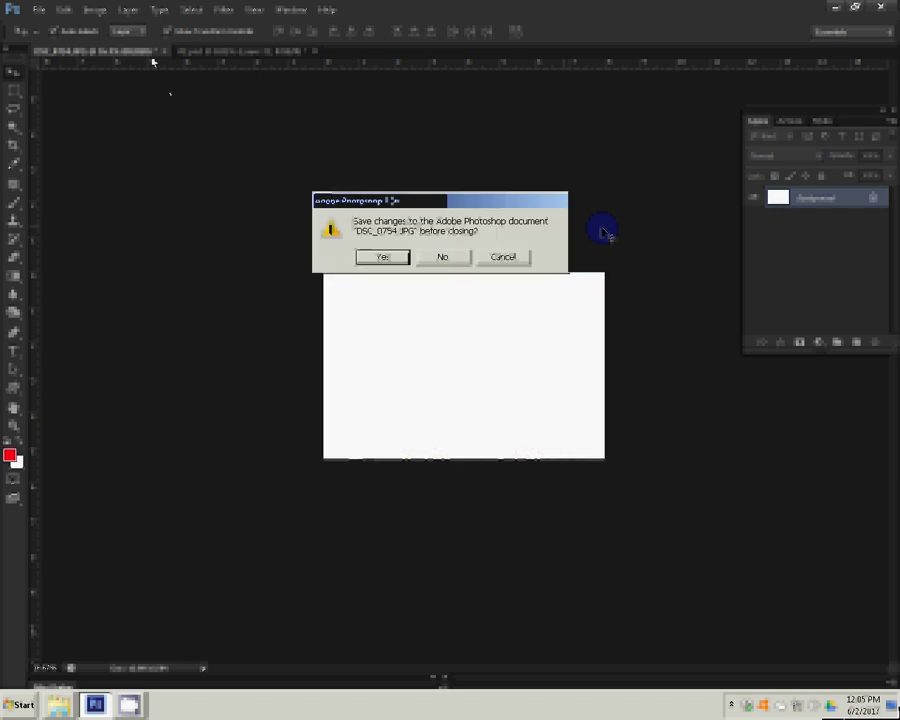
left_click(441, 257)
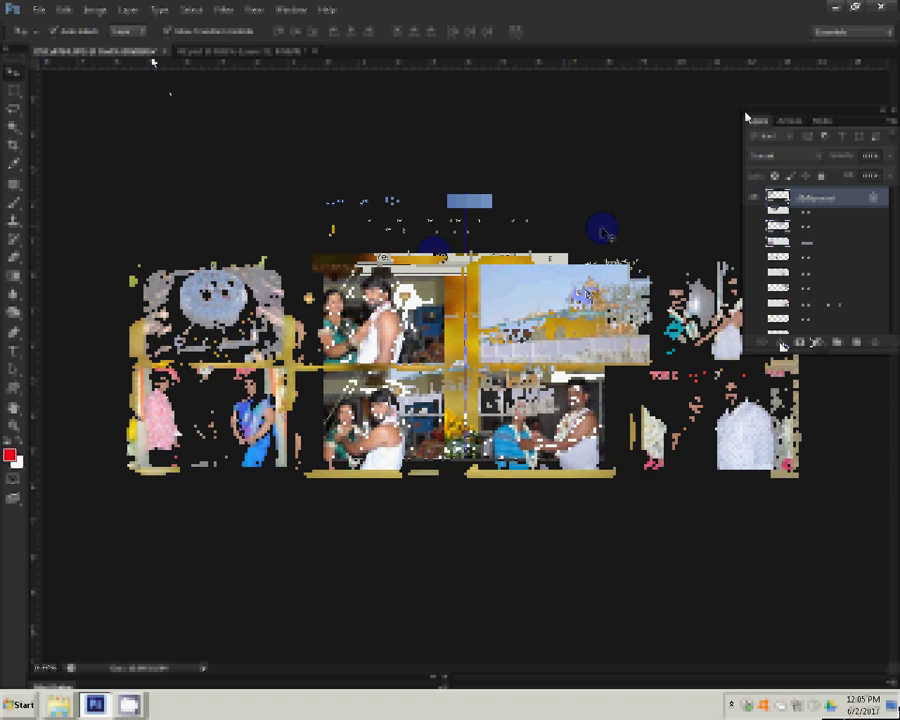
Add a red (R203) outside stroke, size 20, to the lower-left couple photo layer
left_click(781, 342)
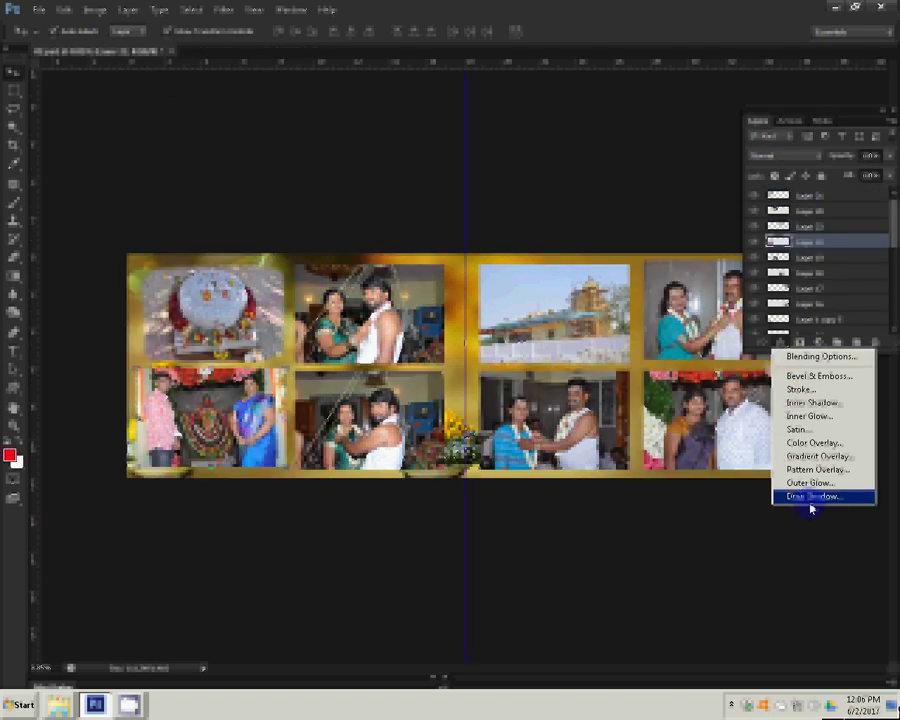
left_click(808, 389)
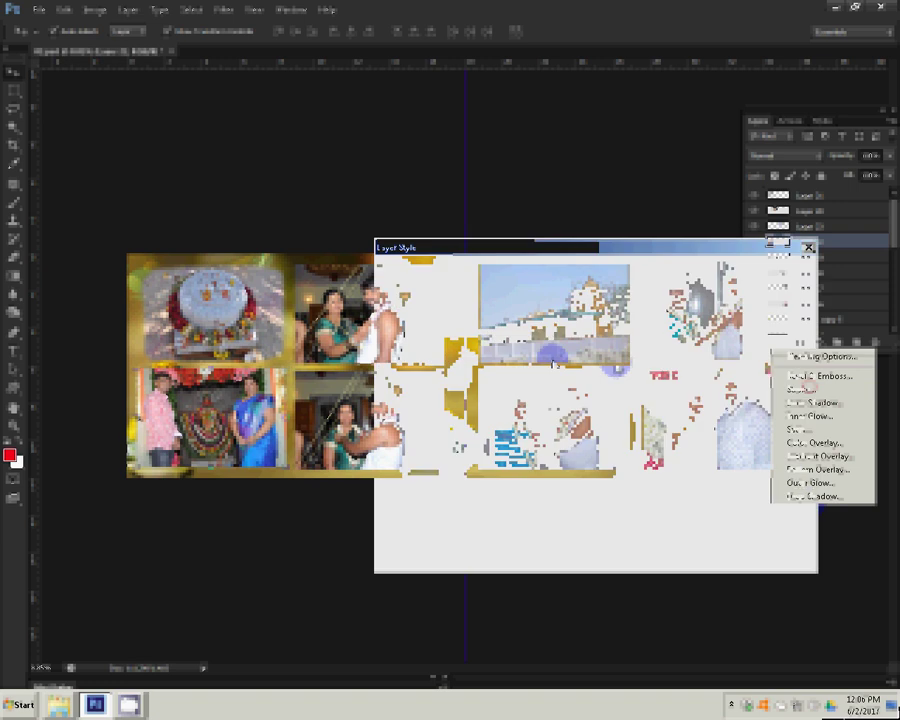
left_click(549, 388)
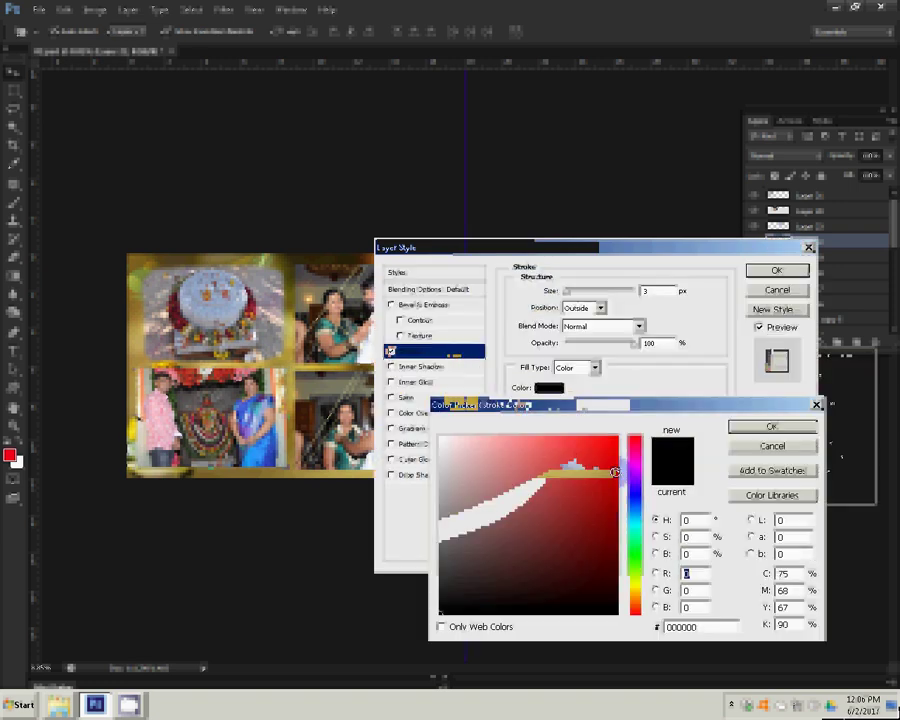
left_click(613, 471)
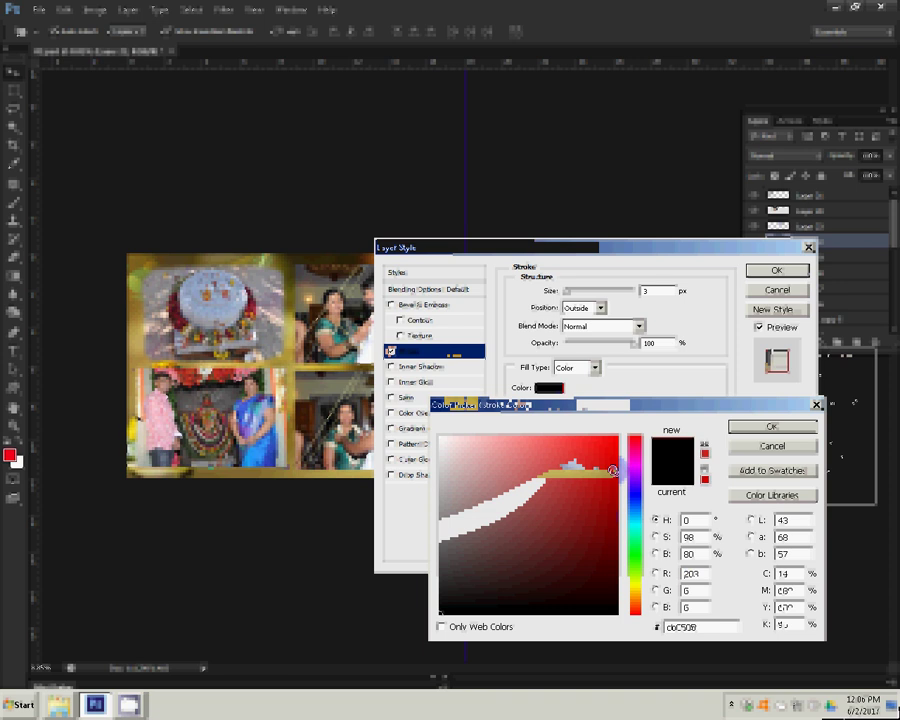
left_click(797, 428)
type("2")
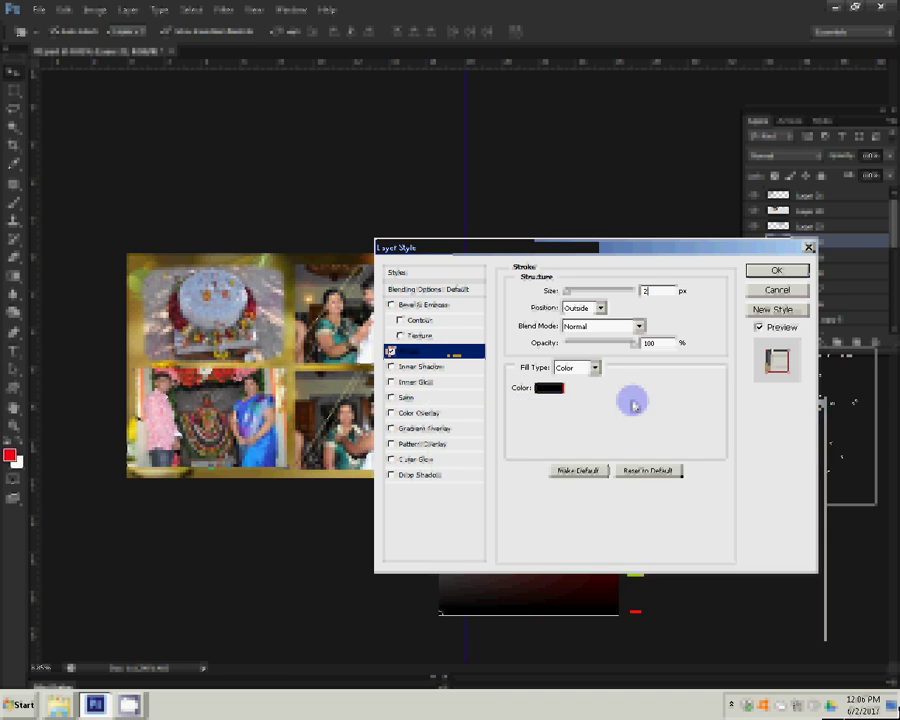
type("0")
left_click(760, 270)
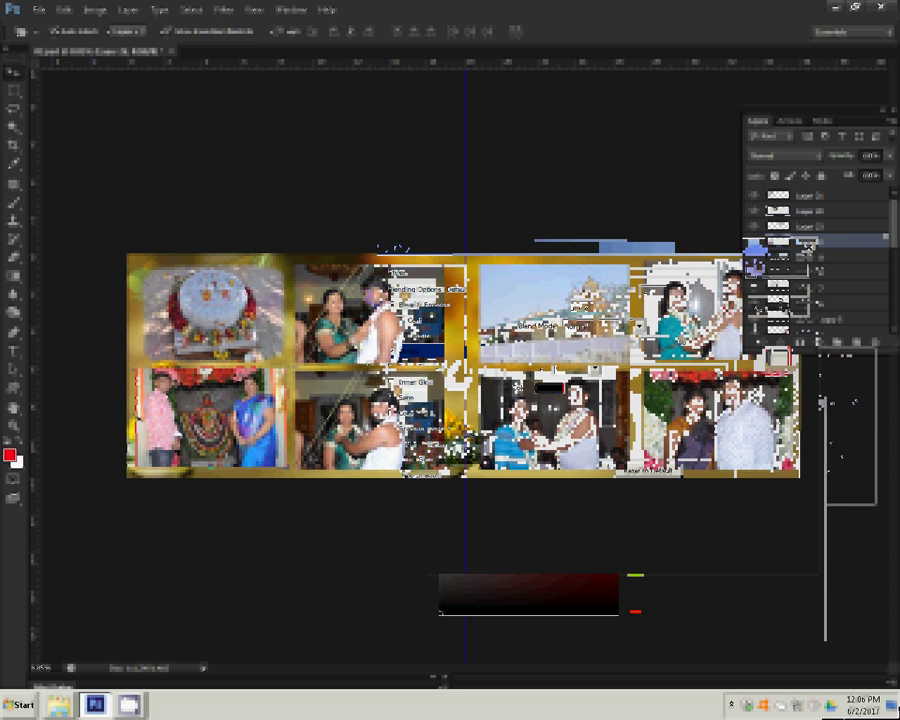
left_click(358, 300)
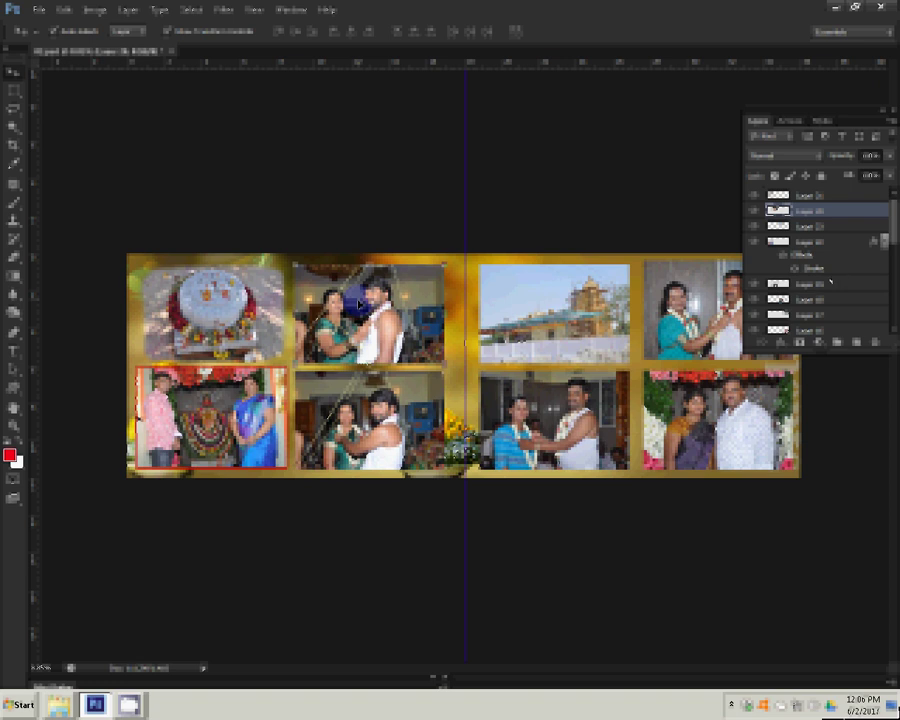
Copy the red stroke layer style and paste it onto the first other photo layer
left_click(780, 343)
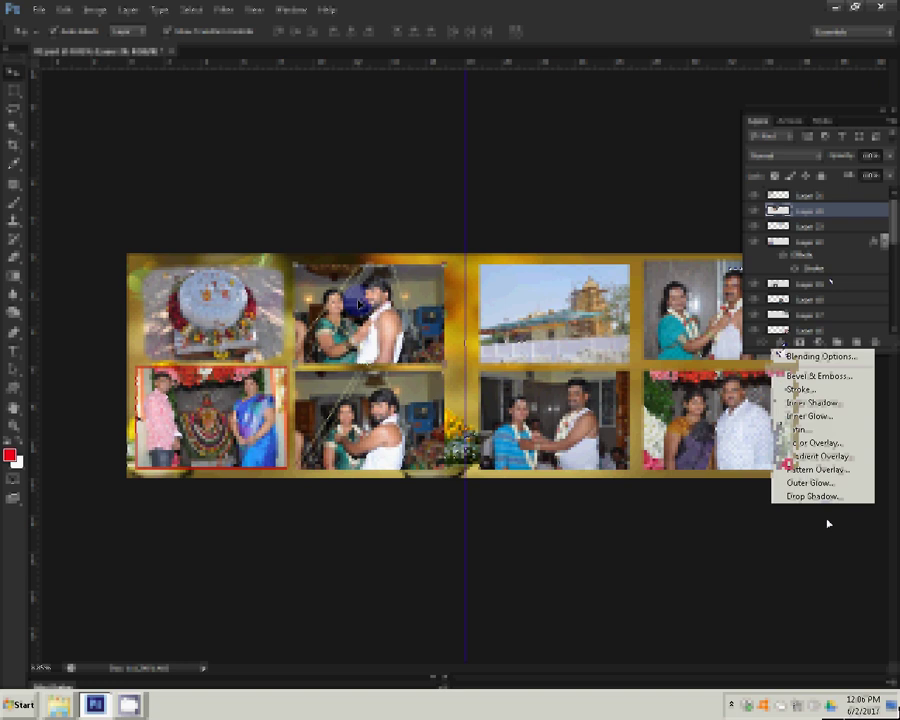
left_click(800, 389)
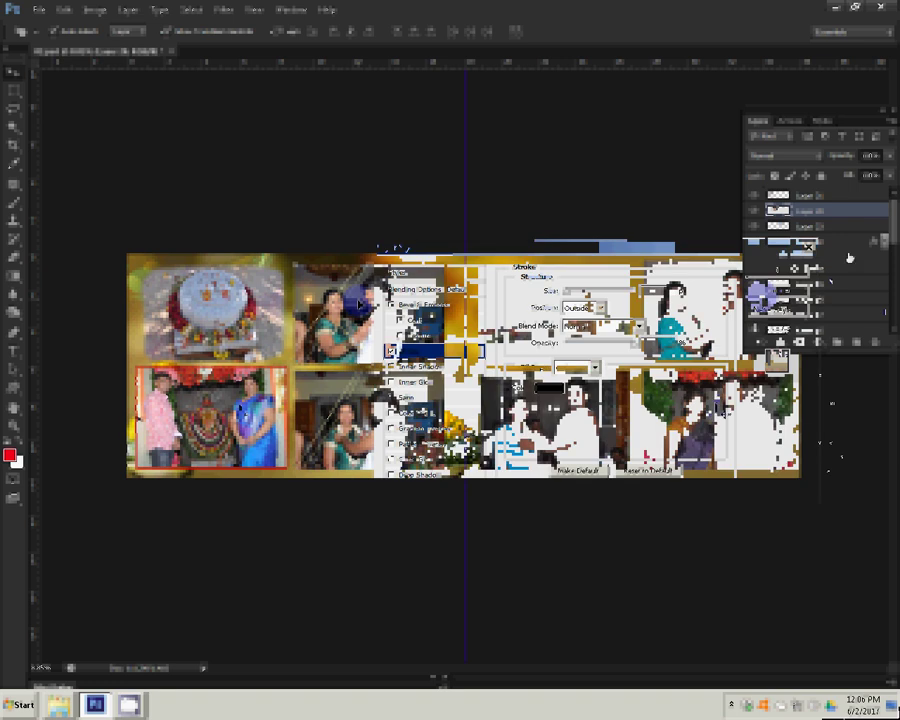
right_click(848, 250)
left_click(835, 450)
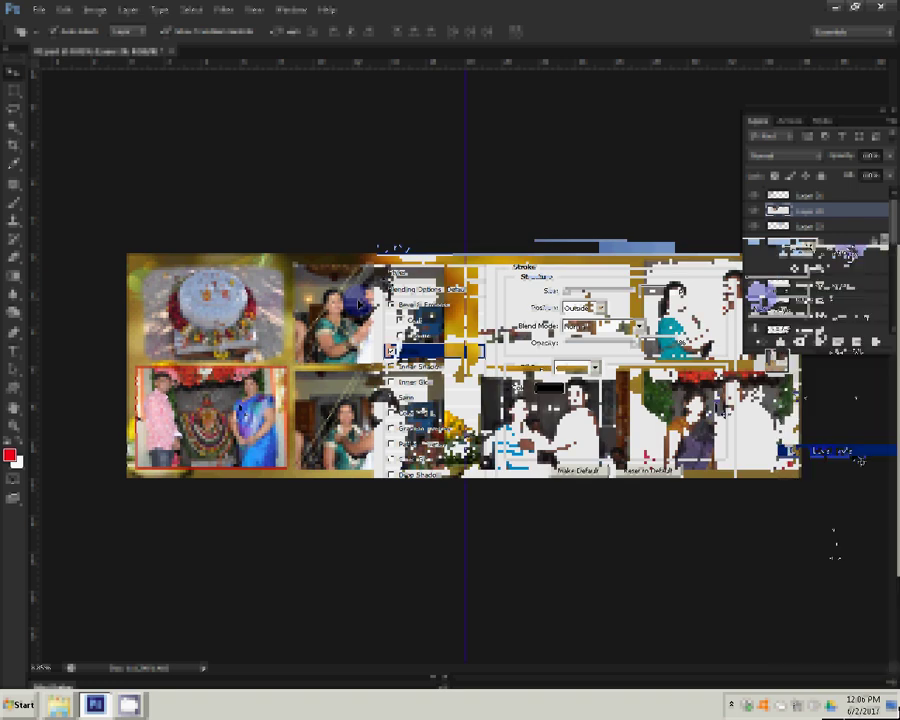
right_click(852, 212)
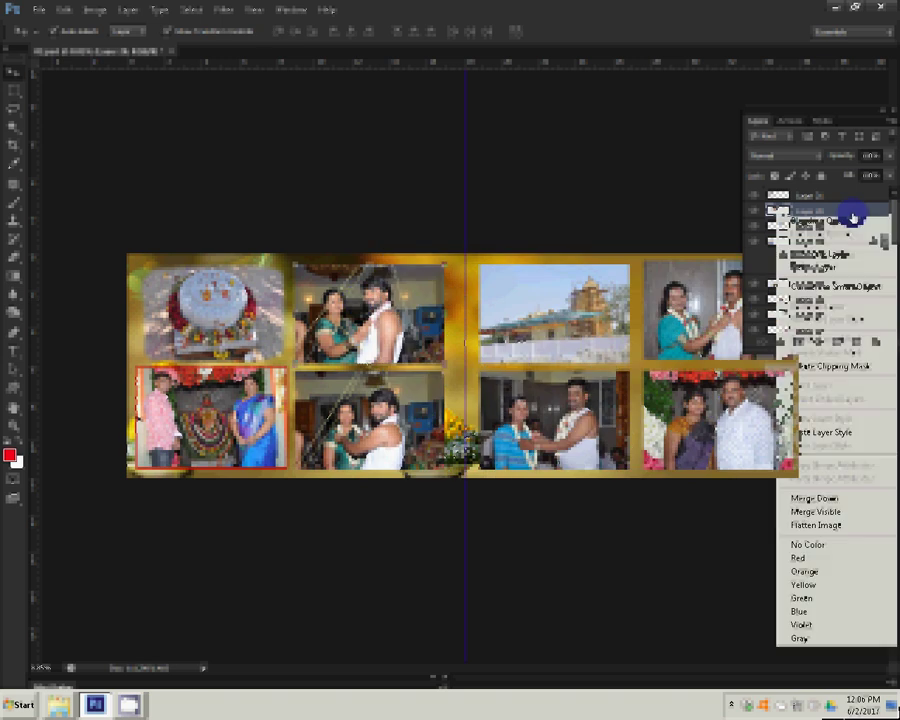
left_click(812, 432)
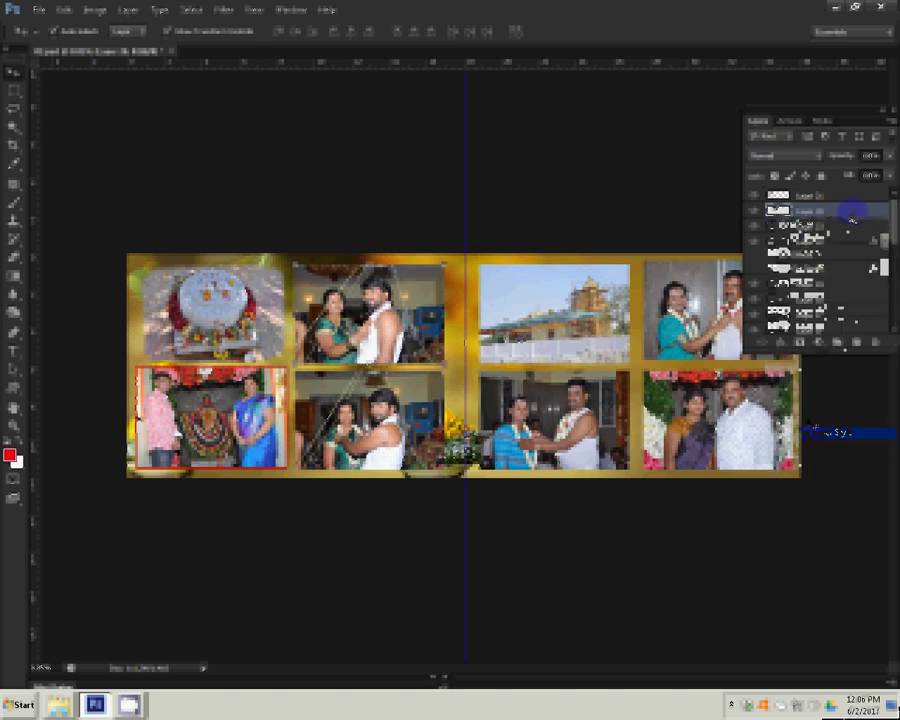
Paste the red stroke layer style onto five more photo layers
right_click(800, 310)
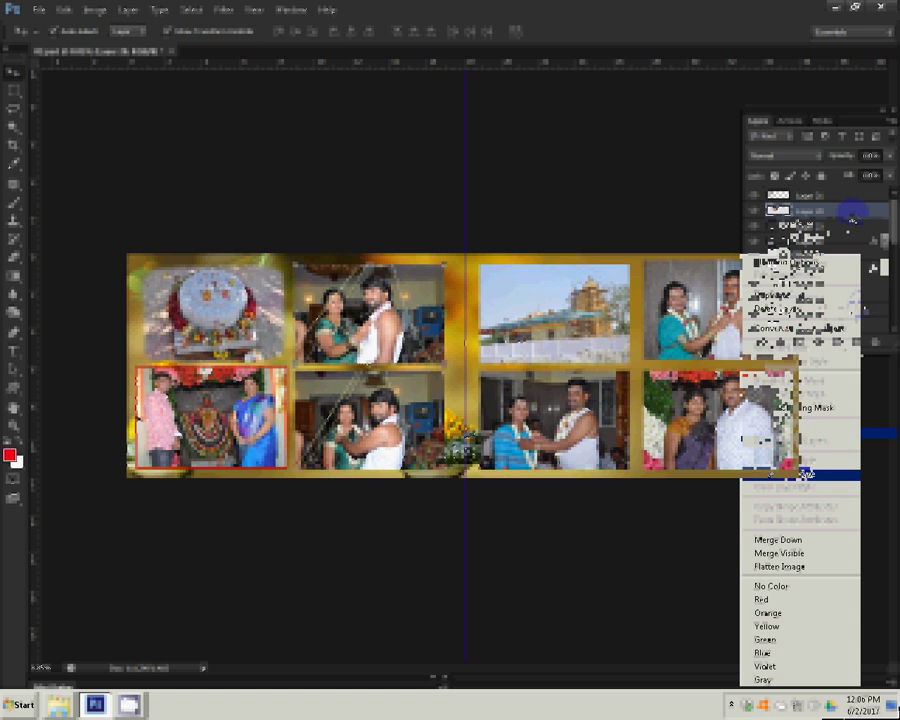
left_click(812, 470)
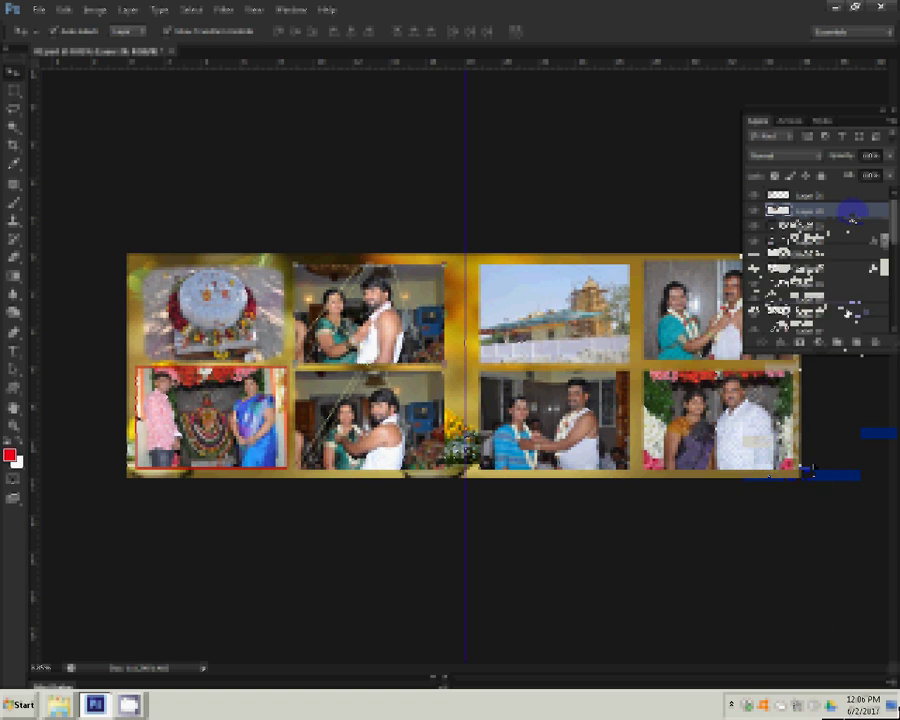
right_click(812, 470)
left_click(812, 468)
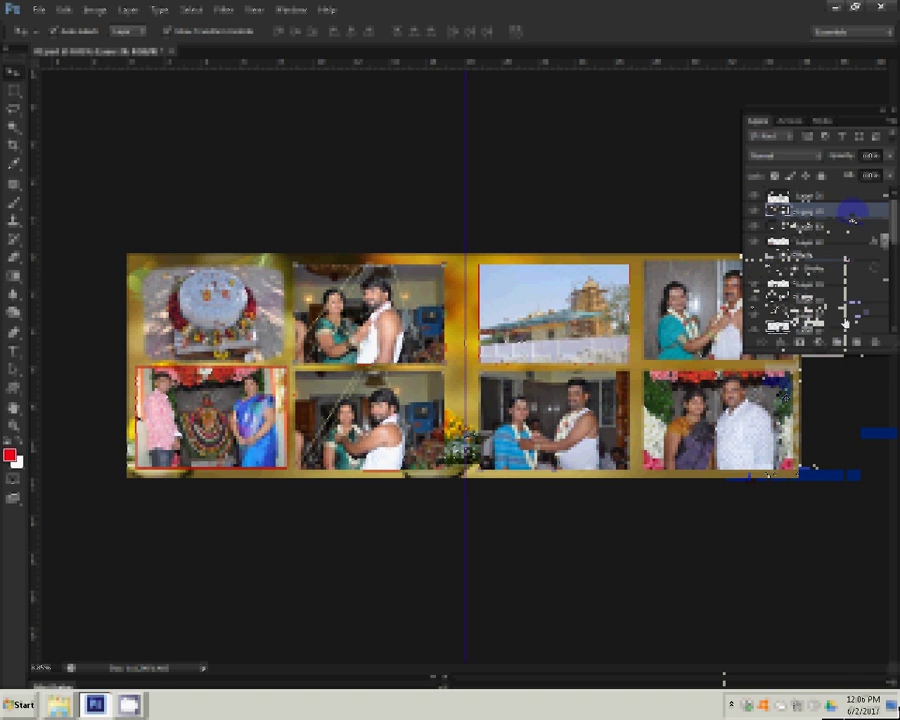
right_click(846, 324)
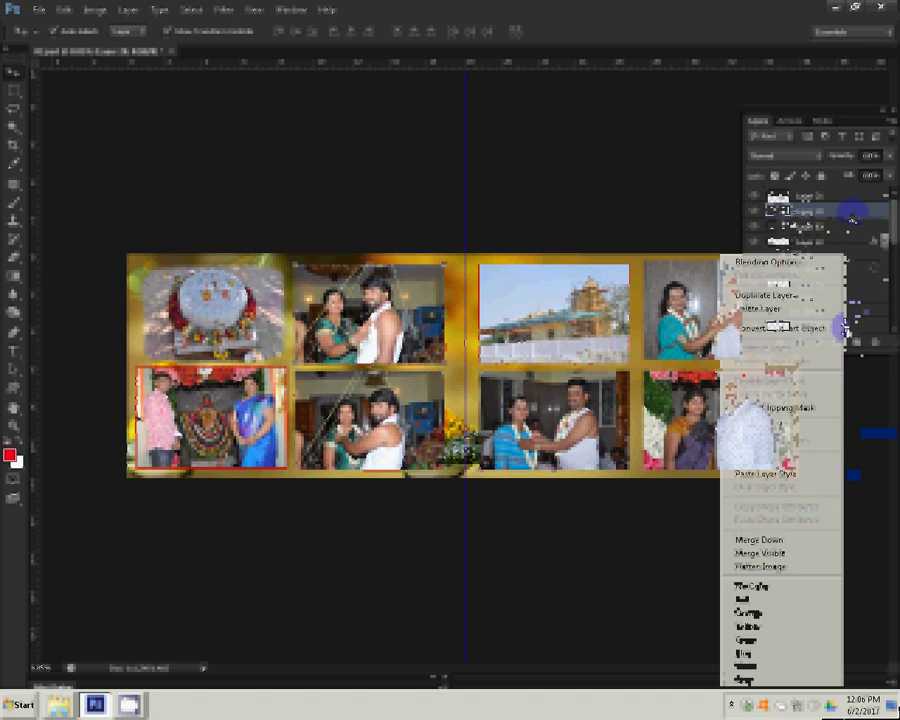
left_click(760, 476)
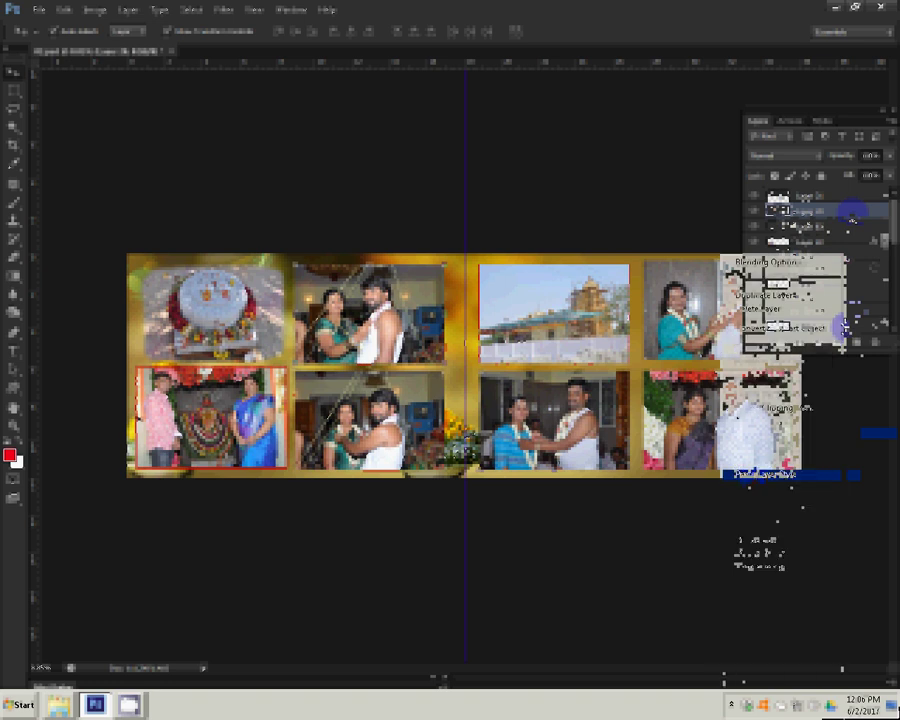
right_click(846, 325)
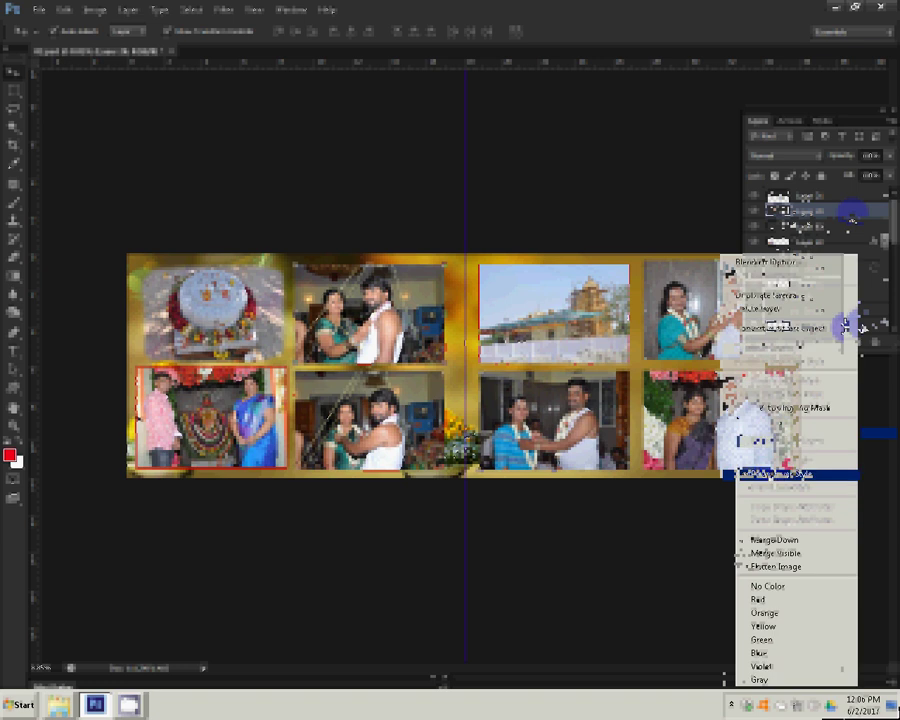
left_click(770, 474)
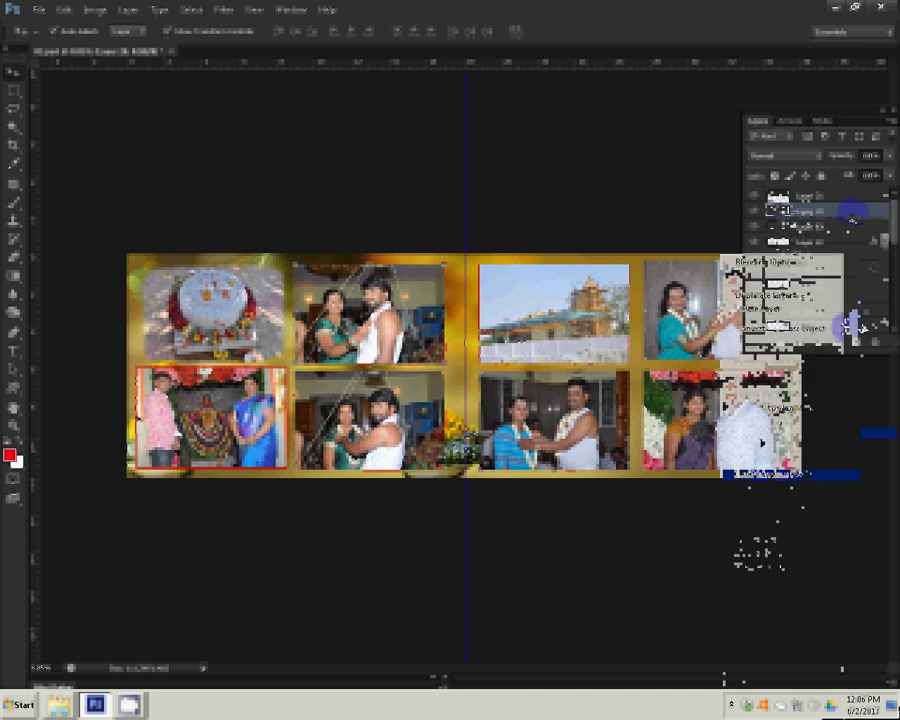
right_click(848, 324)
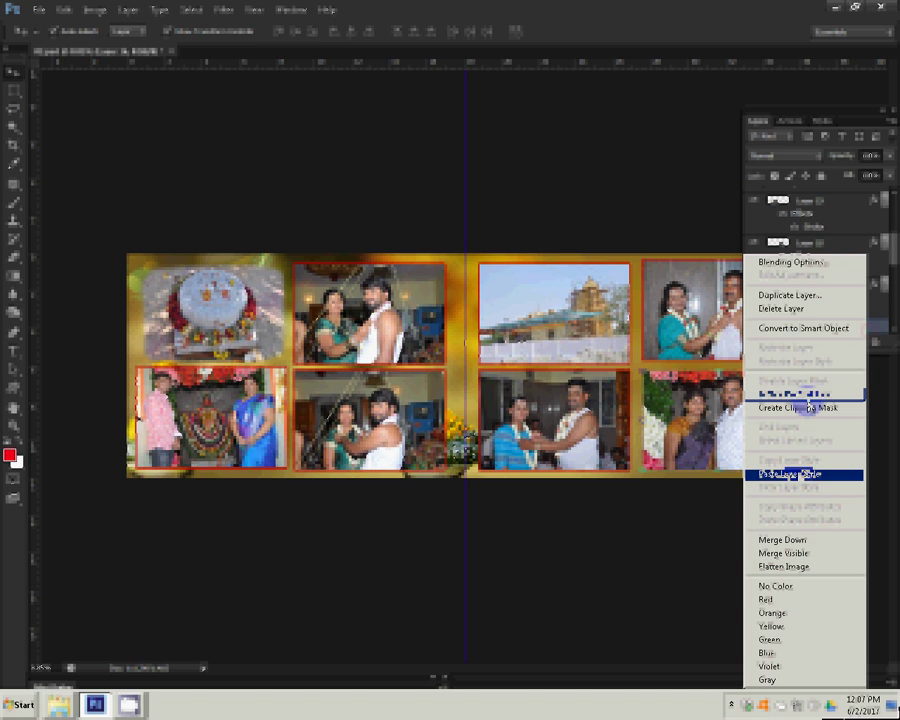
left_click(790, 474)
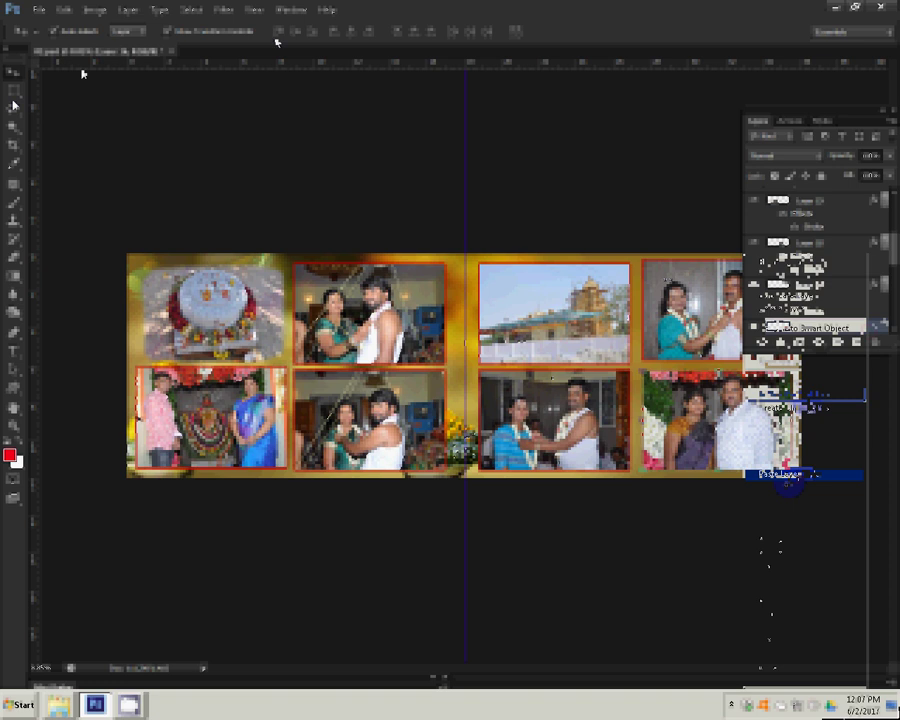
Save the spread as Photoshop file '30' in the album folder on drive G:
left_click(38, 11)
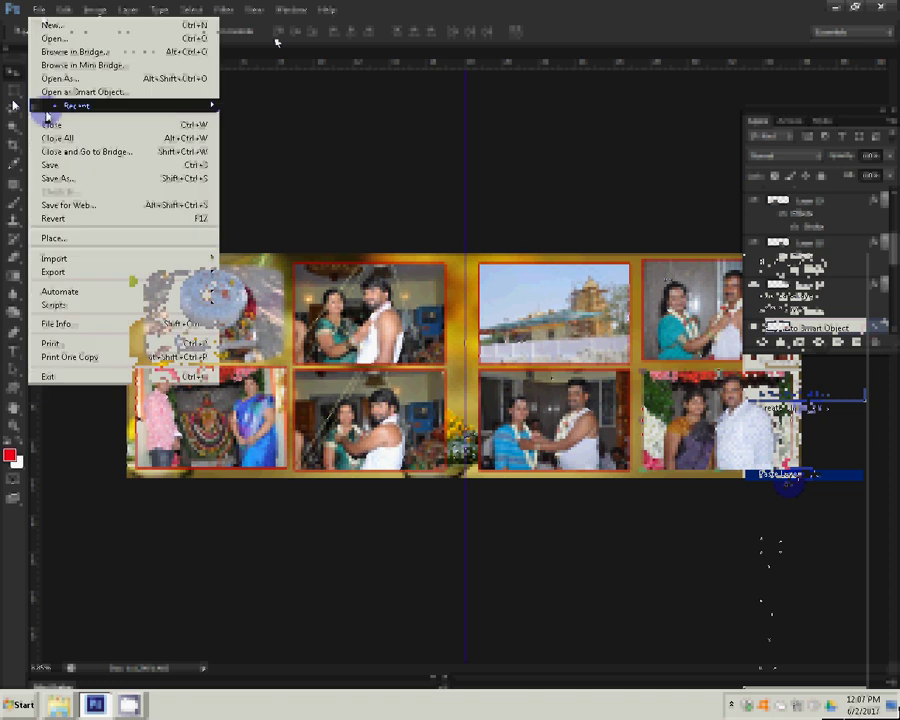
left_click(66, 178)
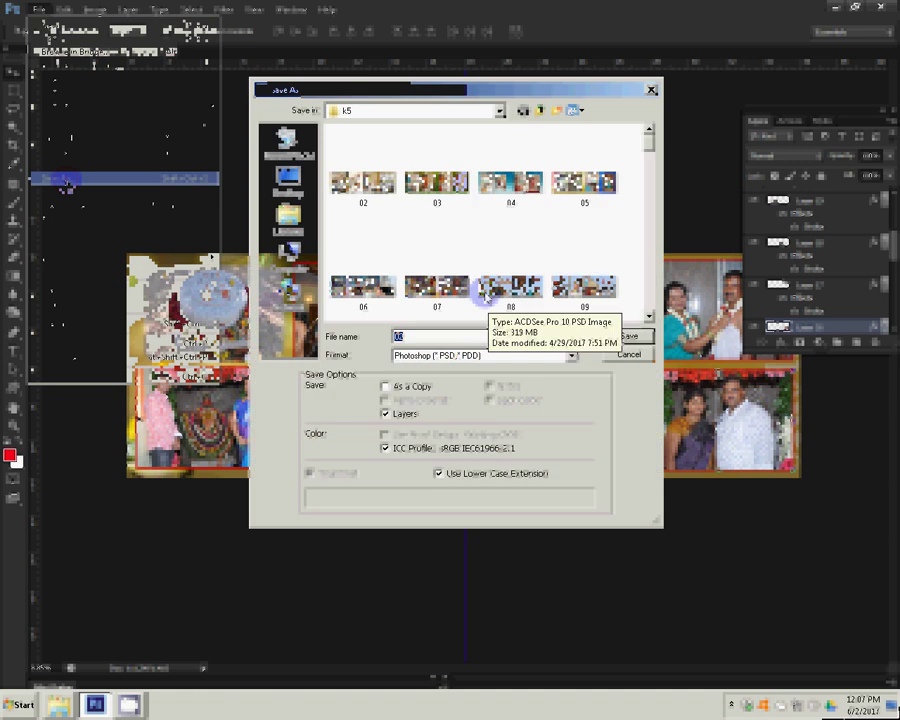
left_click_drag(648, 141, 650, 316)
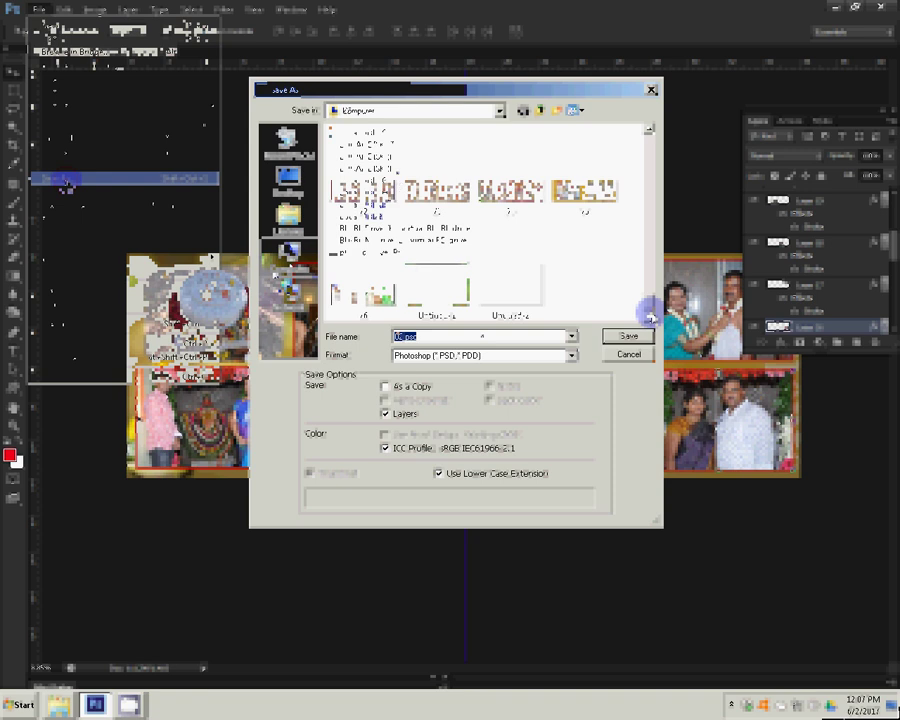
key("Return")
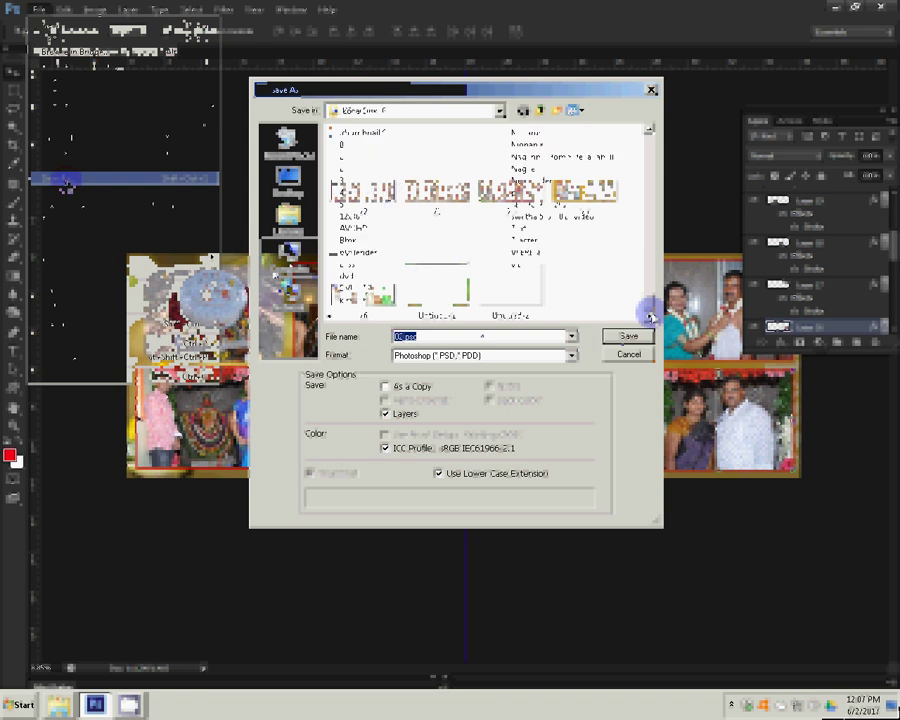
left_click(543, 146)
double_click(543, 146)
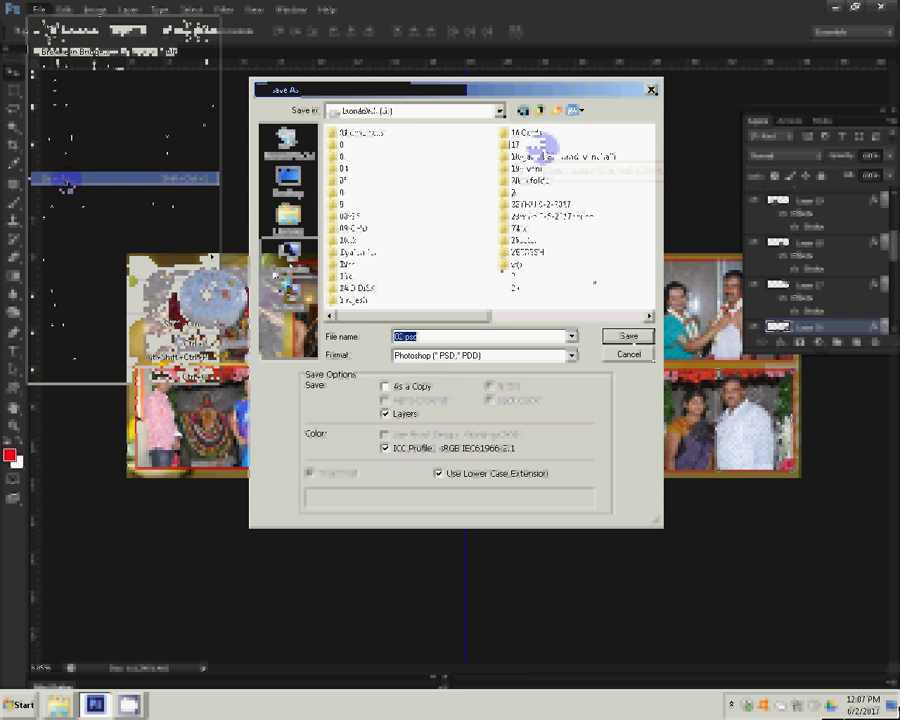
type("30")
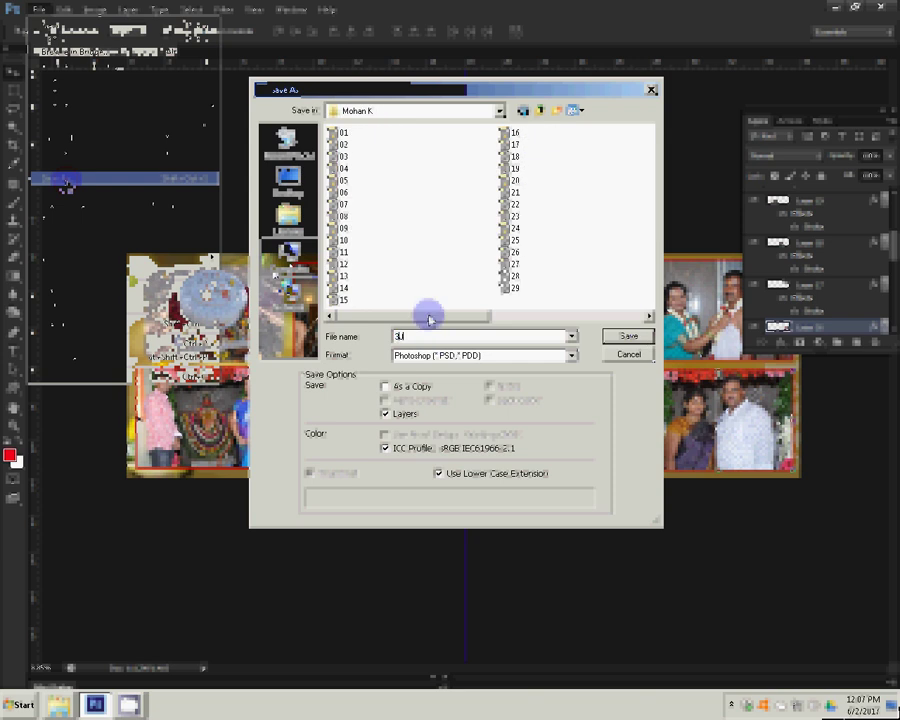
left_click(626, 336)
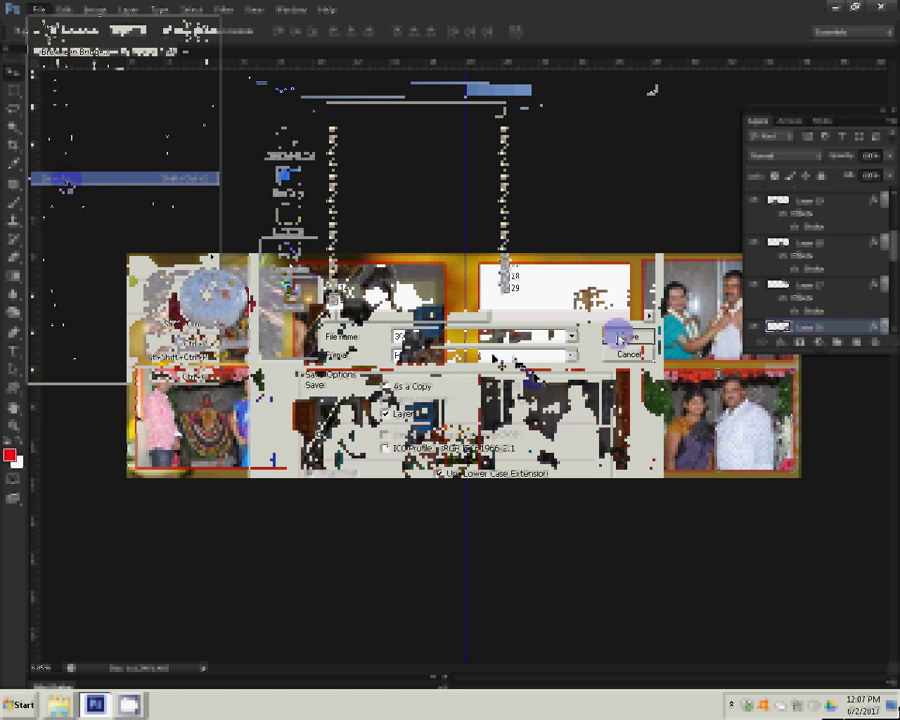